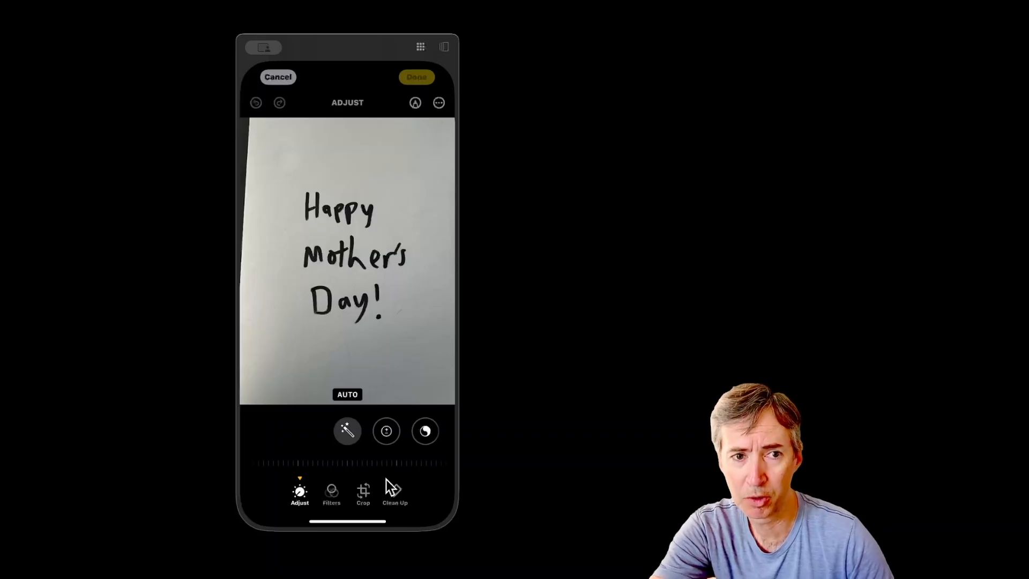
Step: Raise the contrast of the handwritten note photo to 100
click(388, 429)
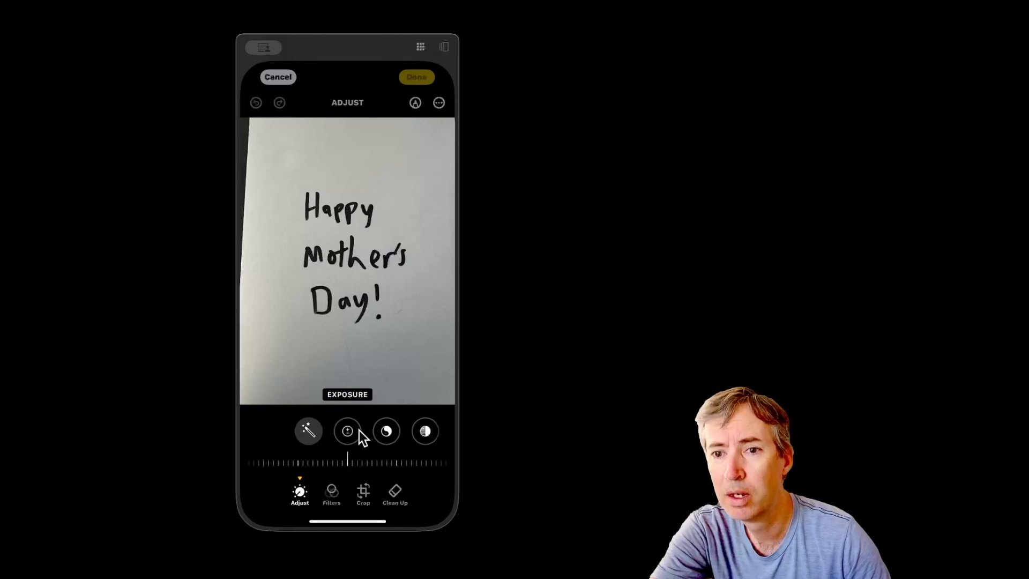
click(424, 432)
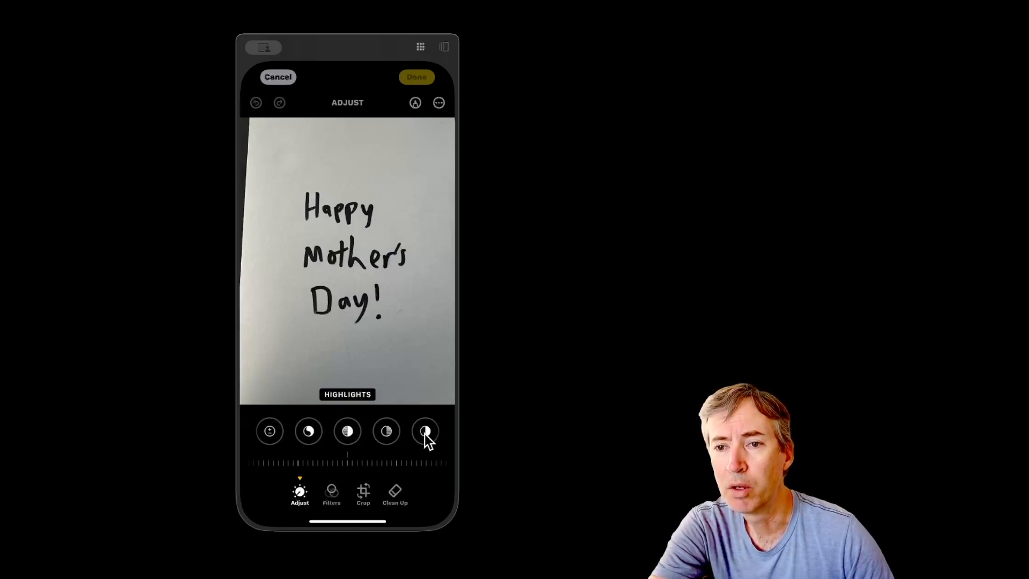
click(385, 432)
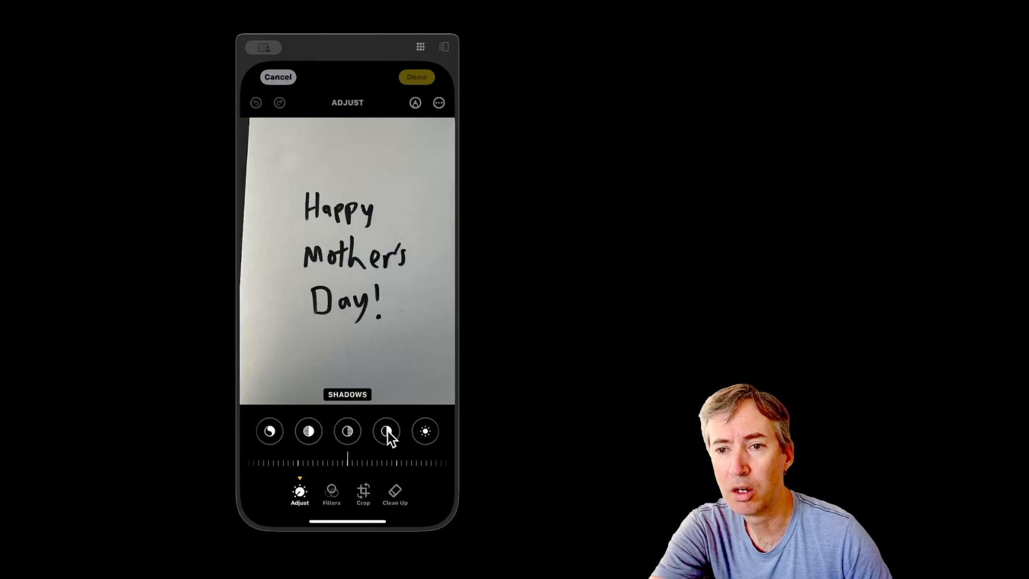
click(386, 432)
drag(342, 459, 225, 461)
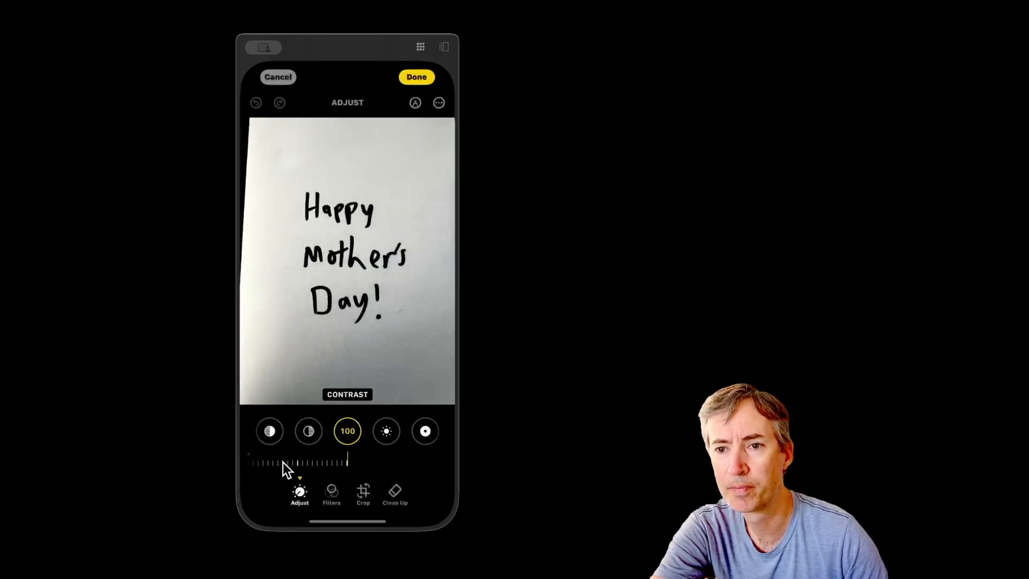
Step: Raise the photo's brightness close to its maximum so the paper background turns nearly white
click(385, 430)
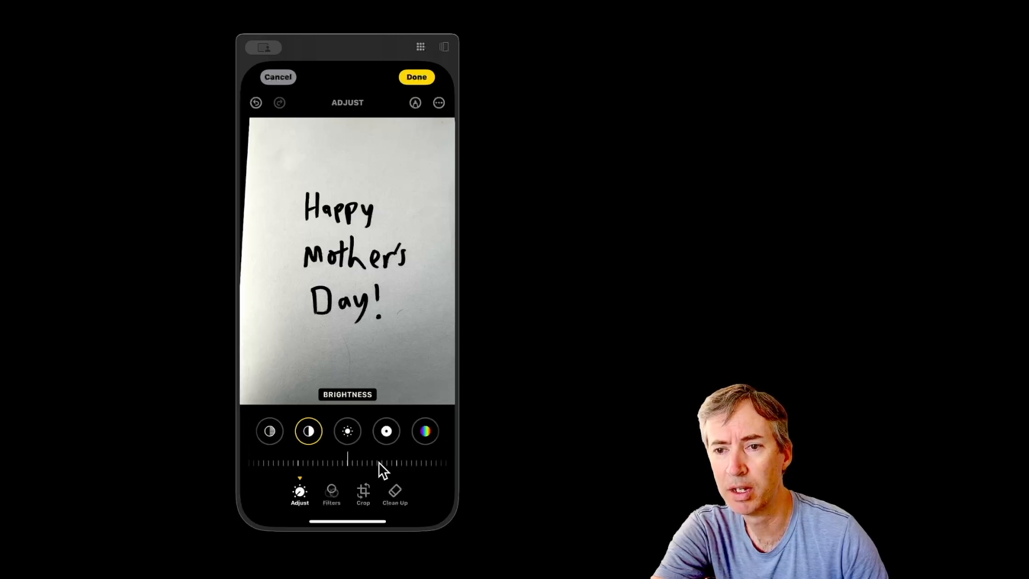
drag(378, 463, 285, 461)
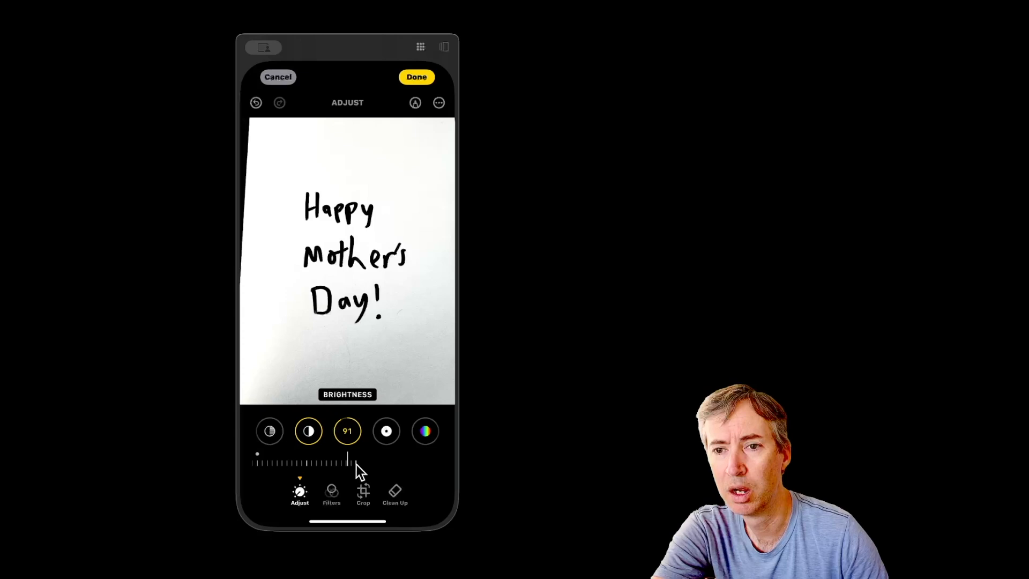
drag(355, 465, 406, 435)
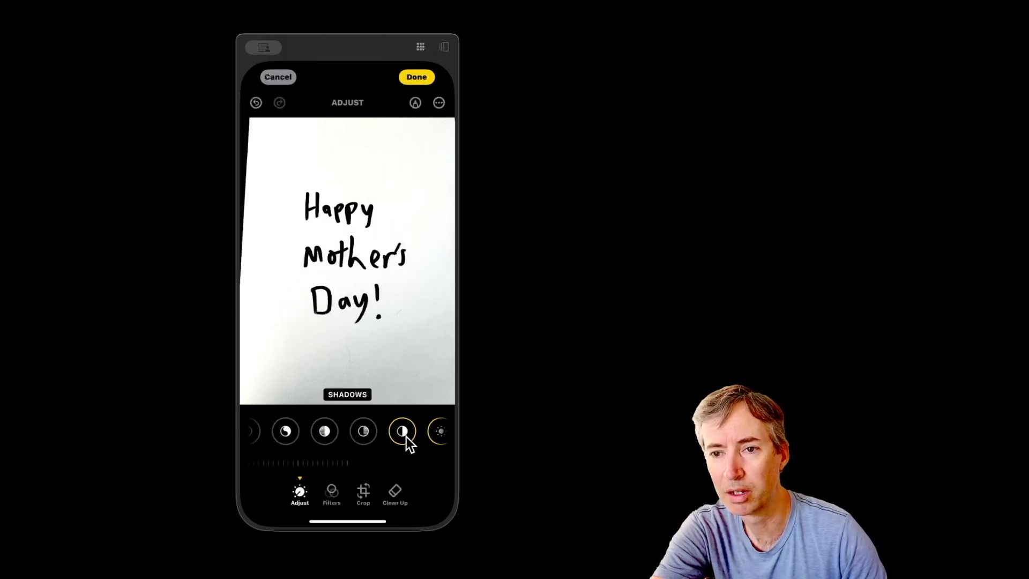
Step: Raise the photo's highlights to the maximum and set its exposure to 100
click(310, 430)
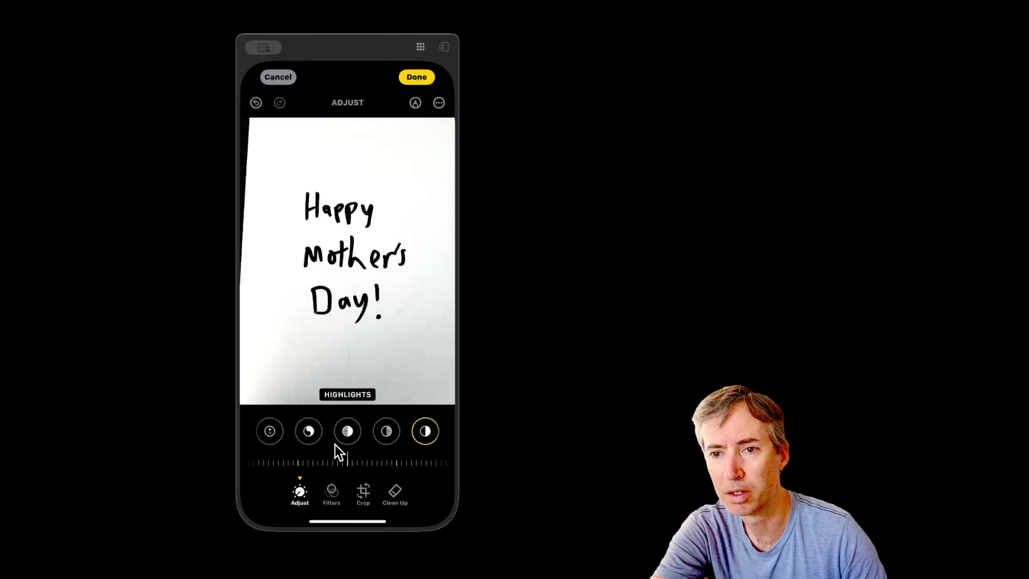
drag(365, 462, 220, 462)
click(308, 431)
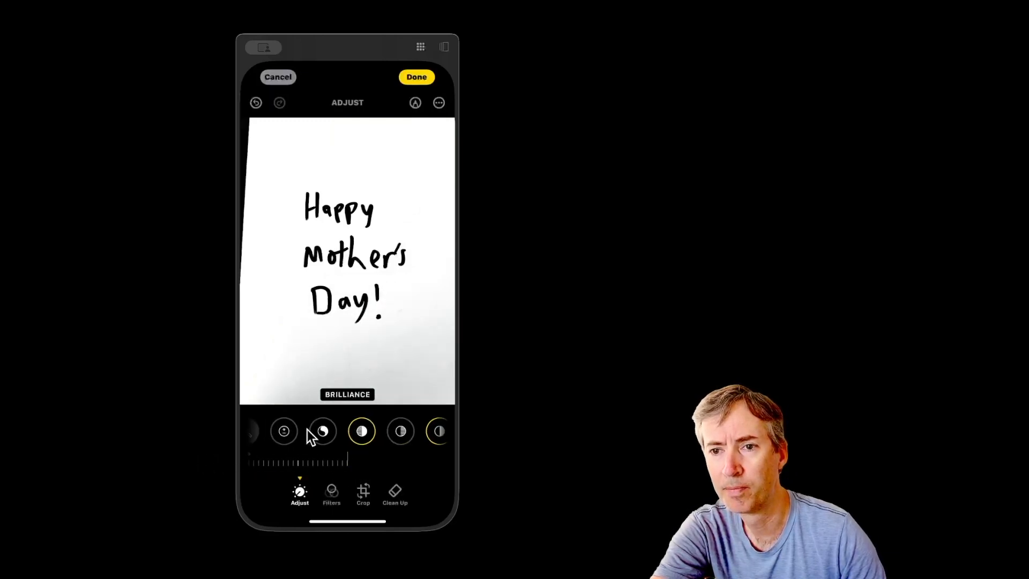
click(309, 432)
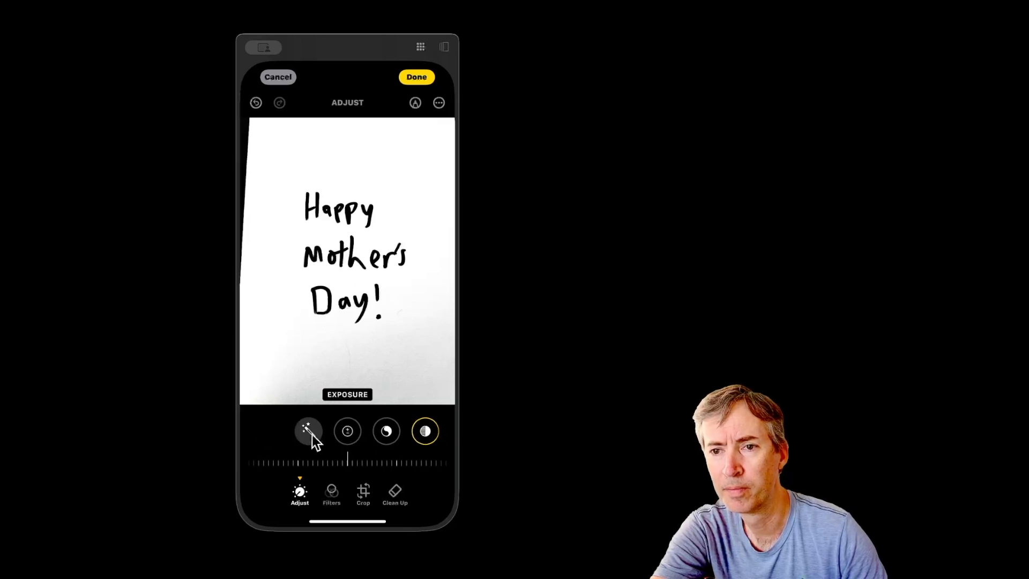
drag(386, 462, 209, 464)
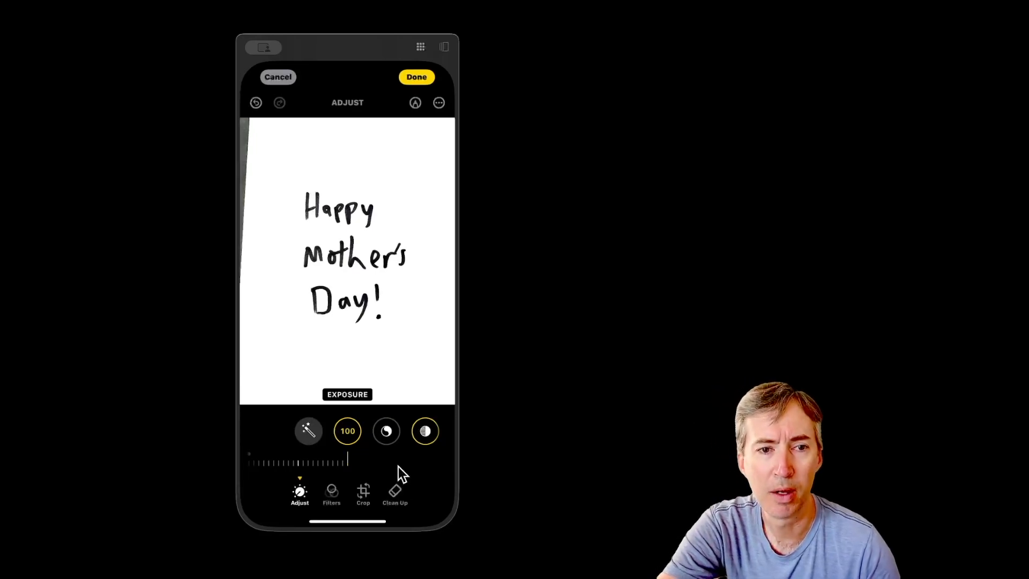
Step: Crop the photo on all four sides closely around the "Happy Mother's Day!" lettering, excluding the dark paper edge
click(364, 493)
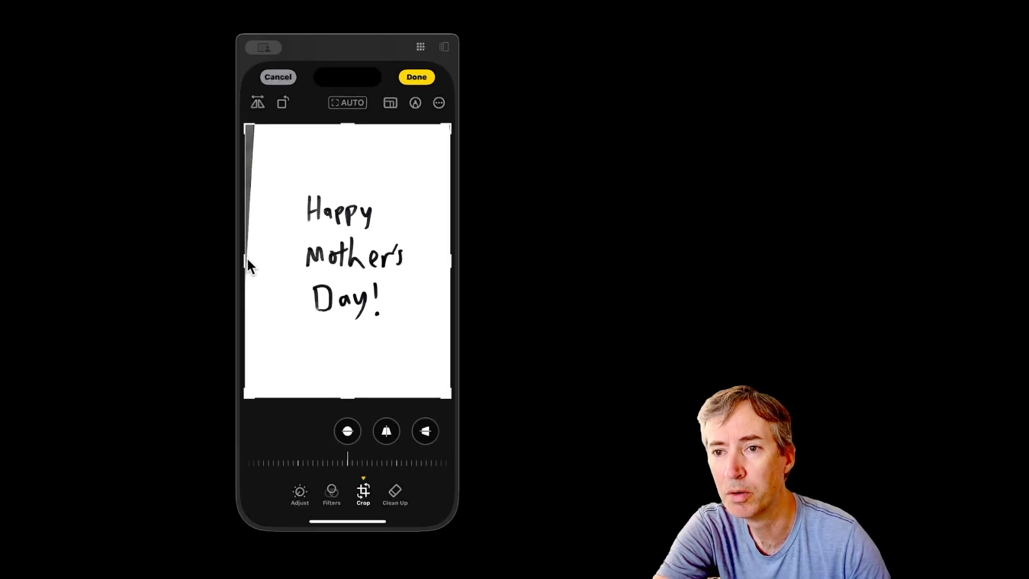
drag(244, 259, 292, 262)
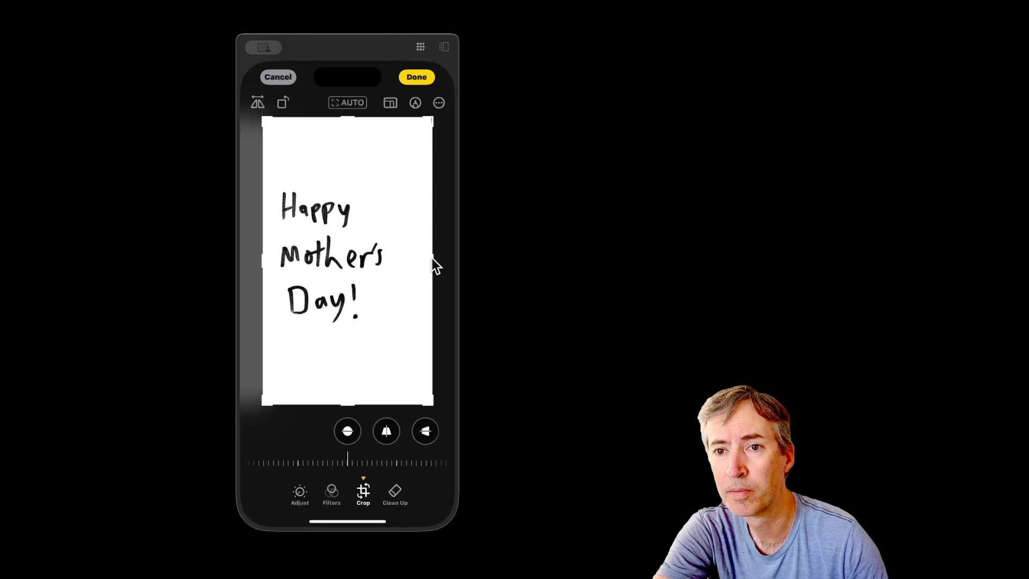
drag(432, 259, 386, 257)
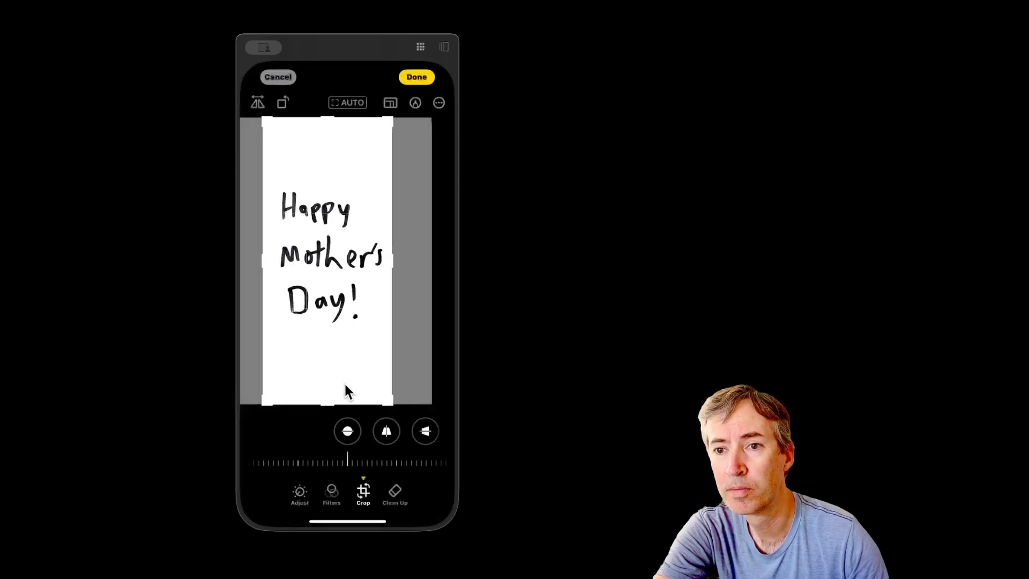
drag(346, 404, 345, 327)
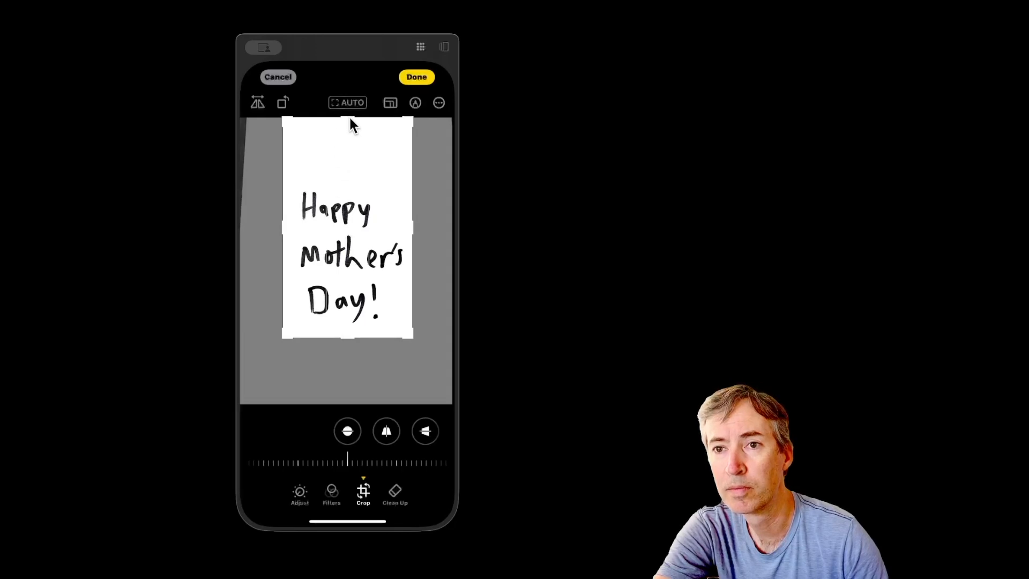
drag(349, 118, 345, 203)
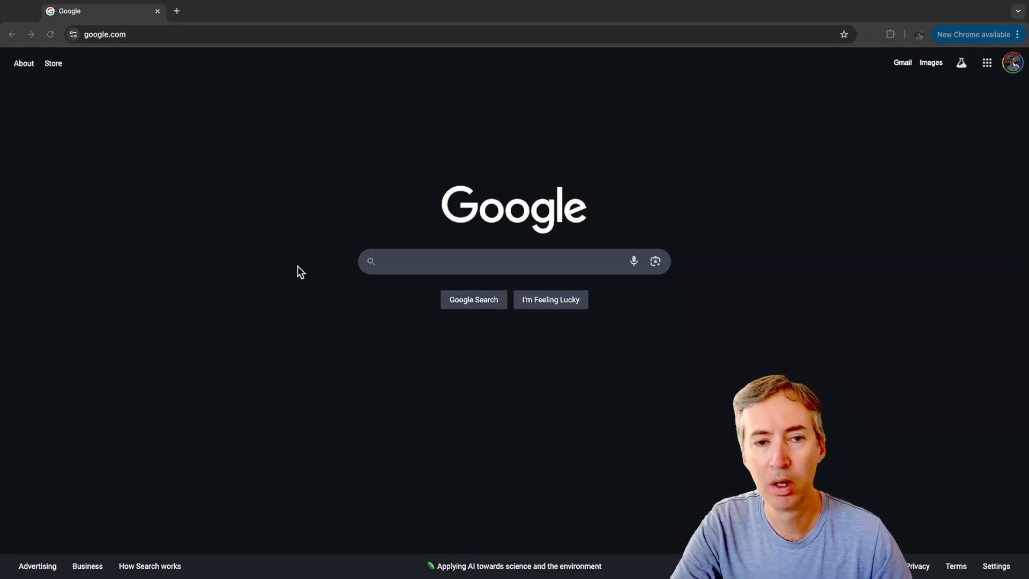
Step: In the web browser, search Google for "image to svg"
click(399, 264)
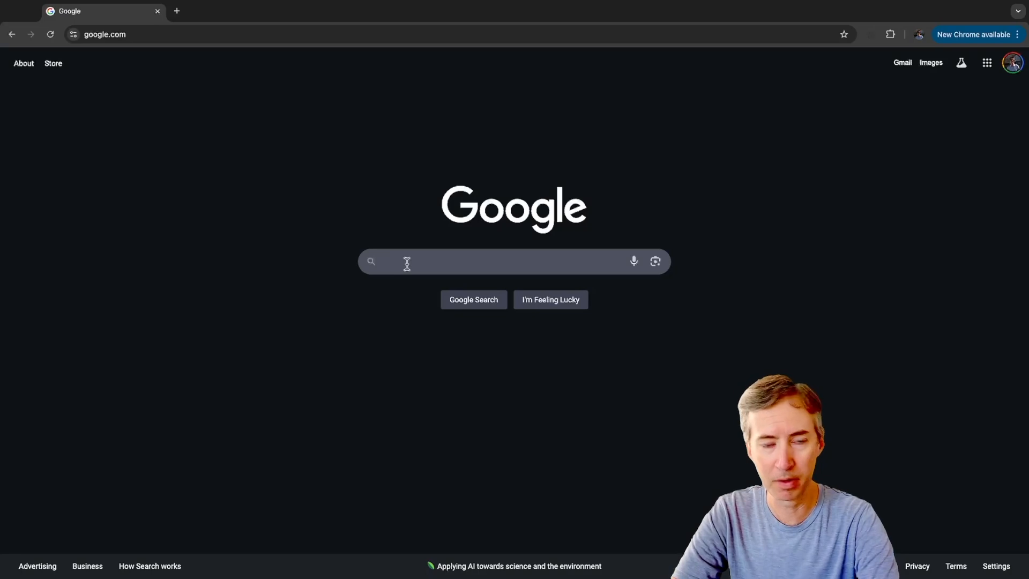
text(image)
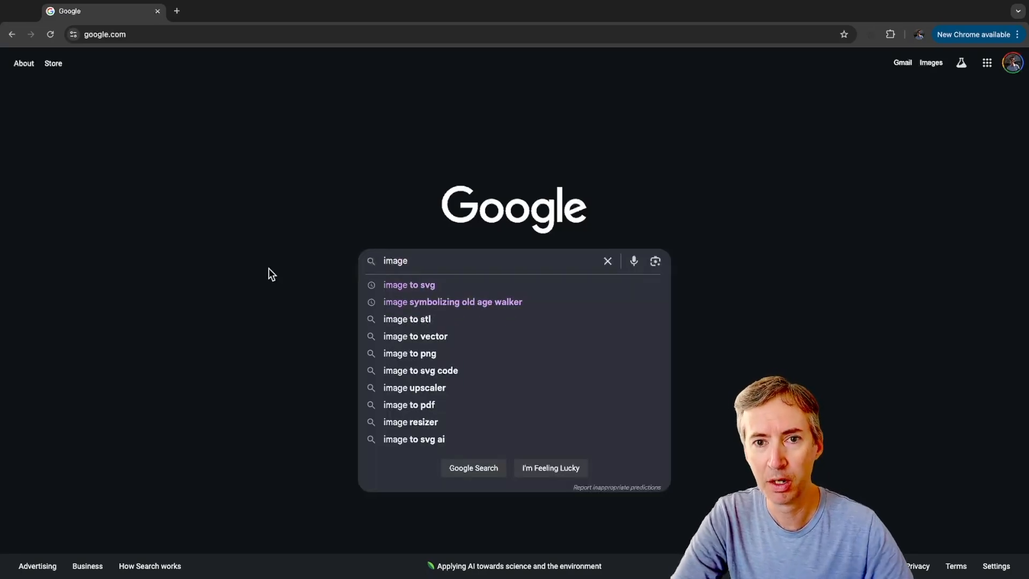
click(423, 289)
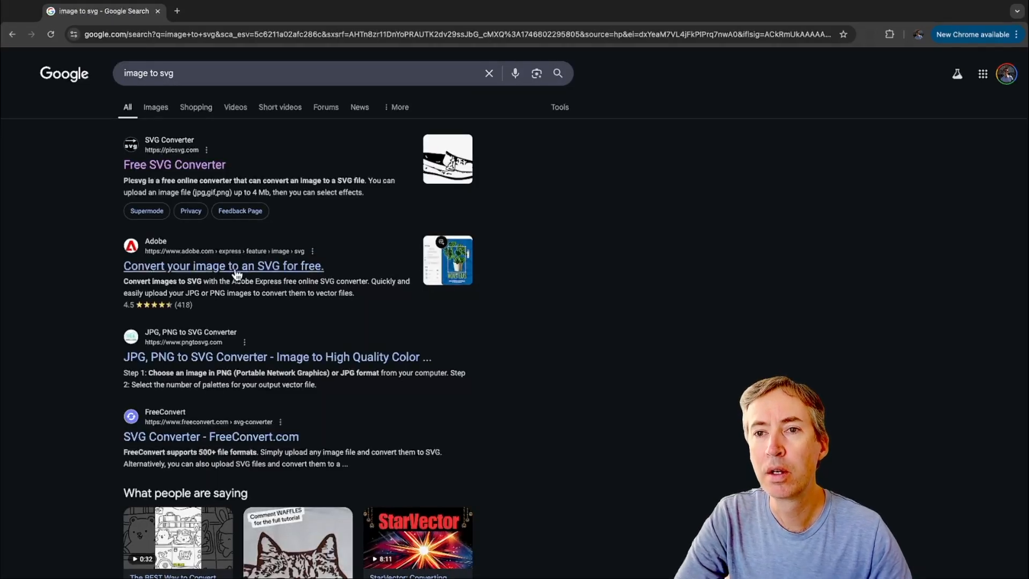
Step: Open the Picsvg Free SVG Converter and upload the cropped "Happy Mother's Day!" picture
click(187, 167)
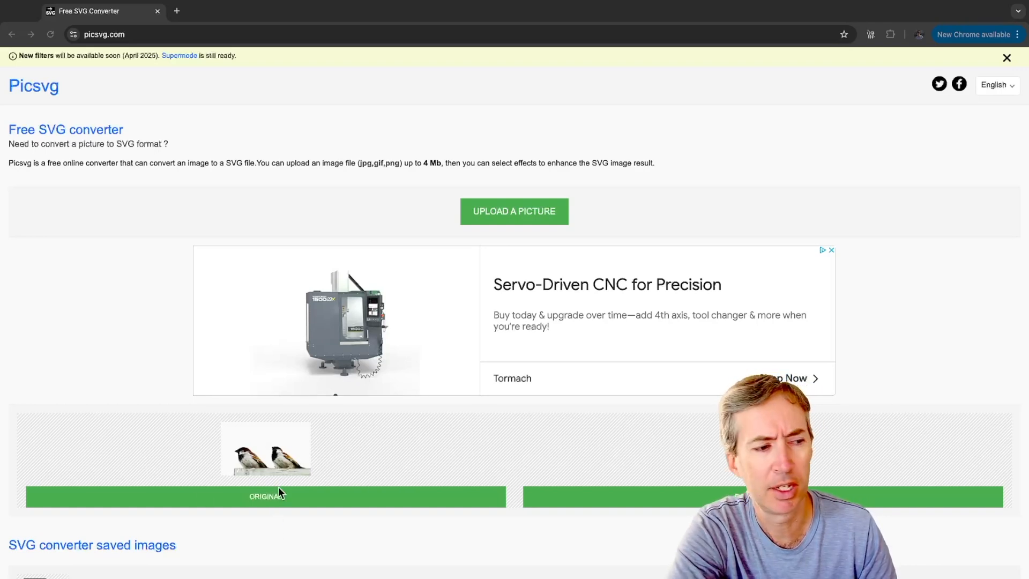
click(507, 213)
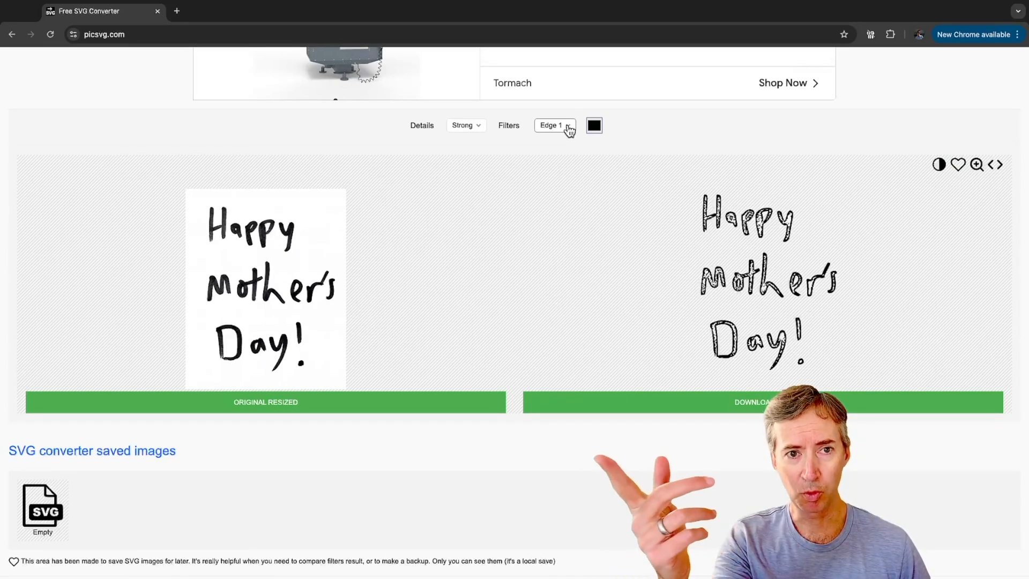
Step: Apply the Internal 1 filter to the converted lettering and download the SVG
click(569, 130)
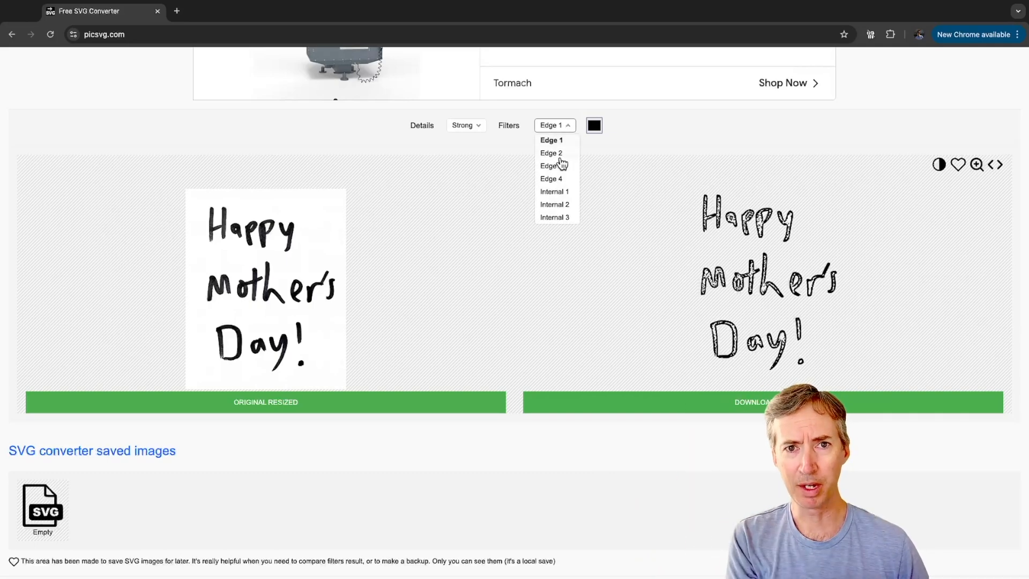
click(563, 192)
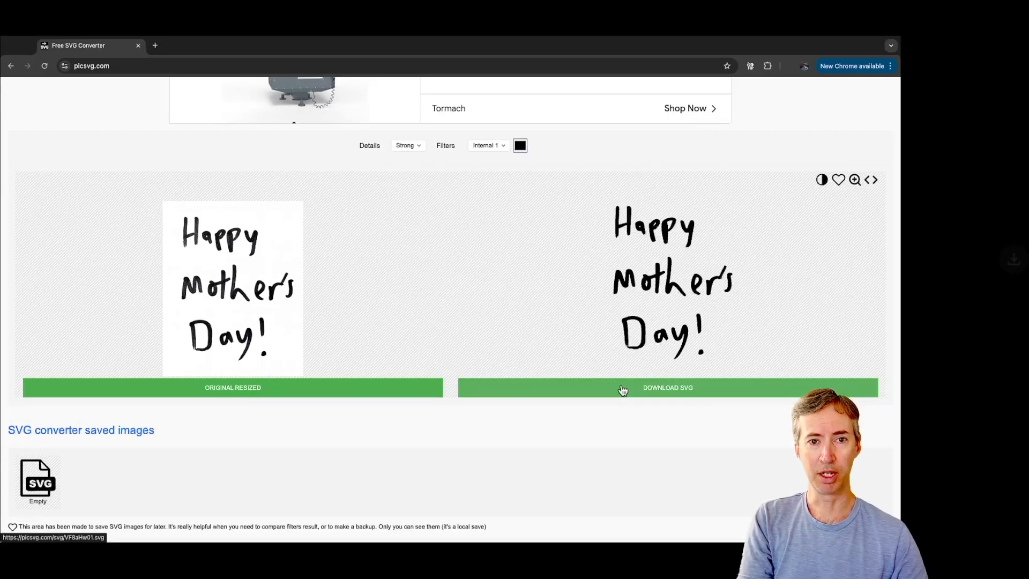
click(622, 390)
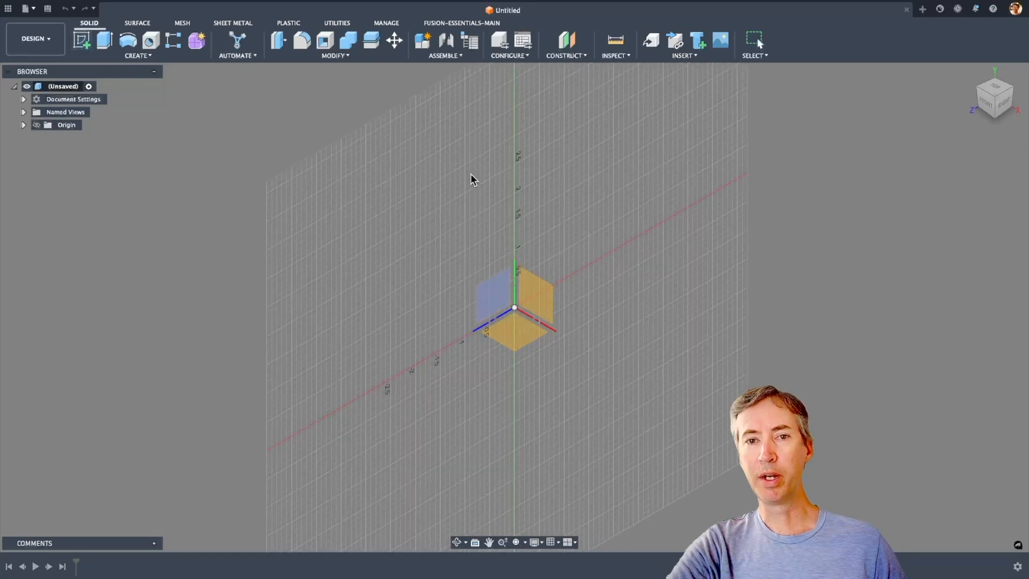
Step: In Autodesk Fusion, sketch a 4 in by 4 in center rectangle at the origin on the front plane
click(538, 302)
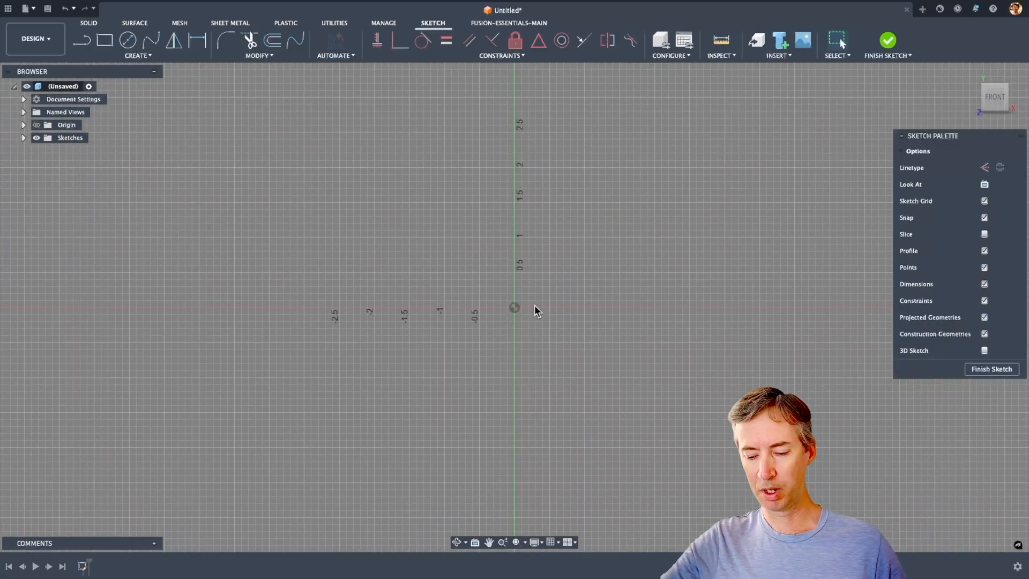
key(r)
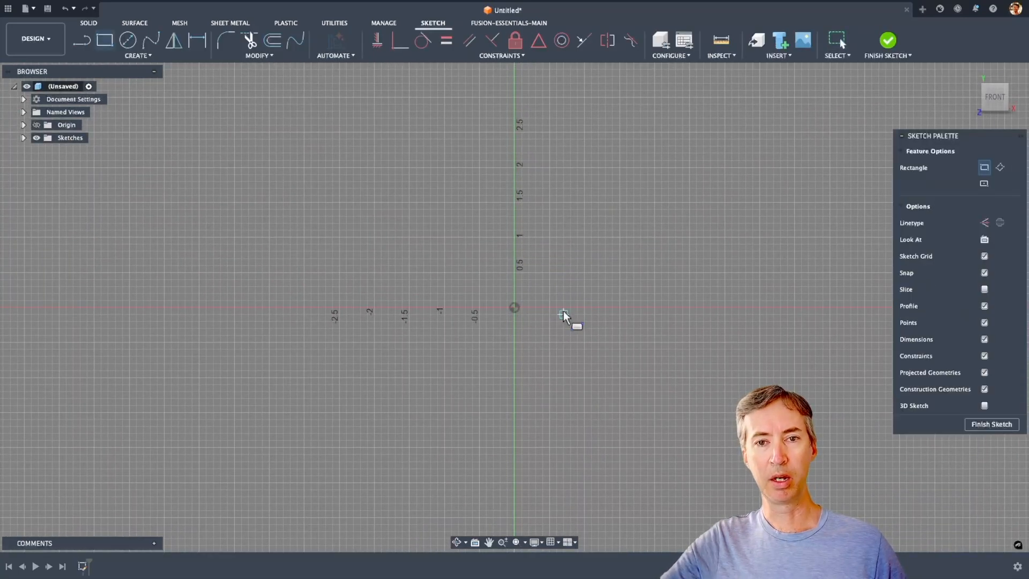
click(985, 184)
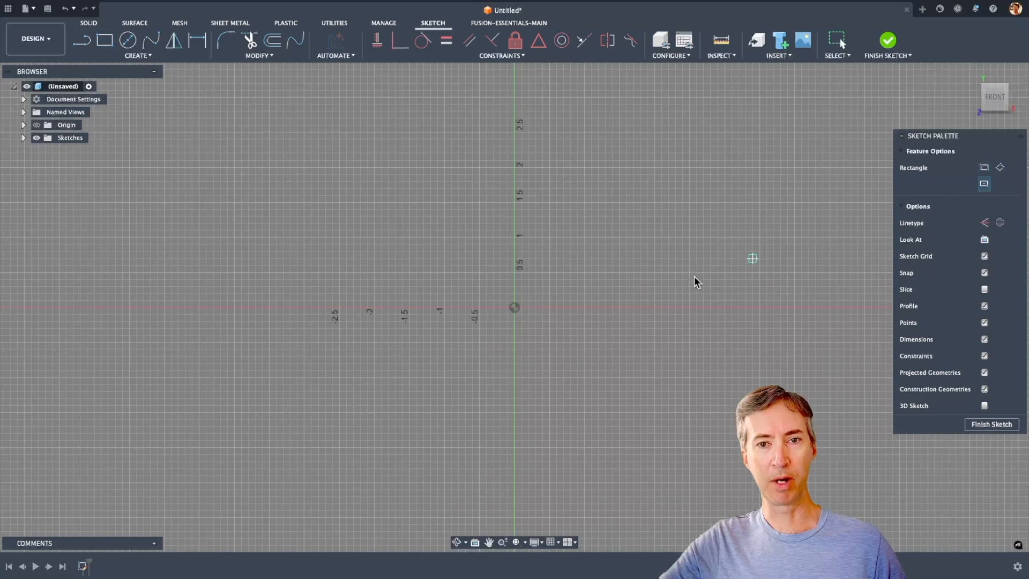
click(515, 307)
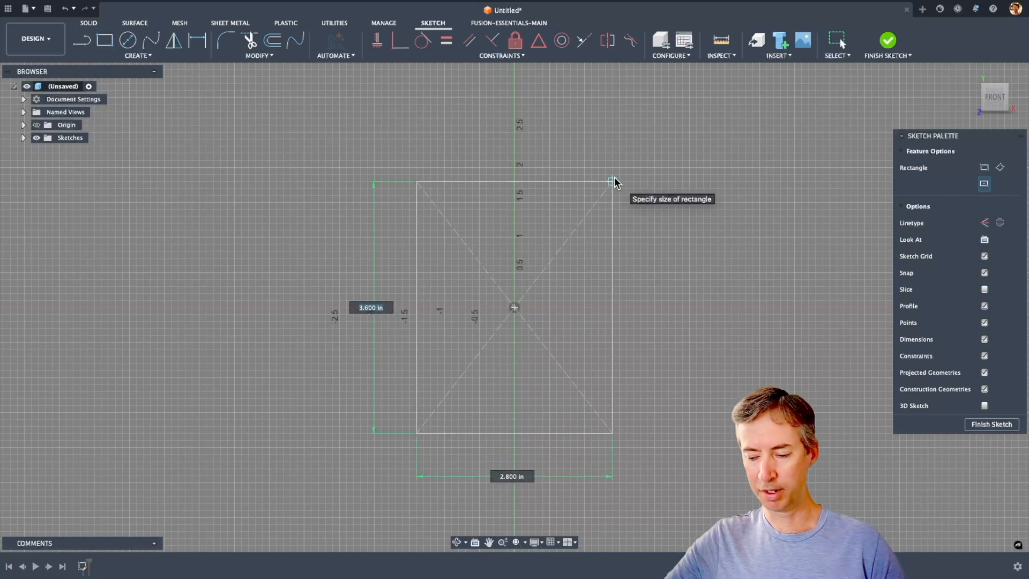
text(4)
key(Tab)
text(4)
key(Tab)
key(Return)
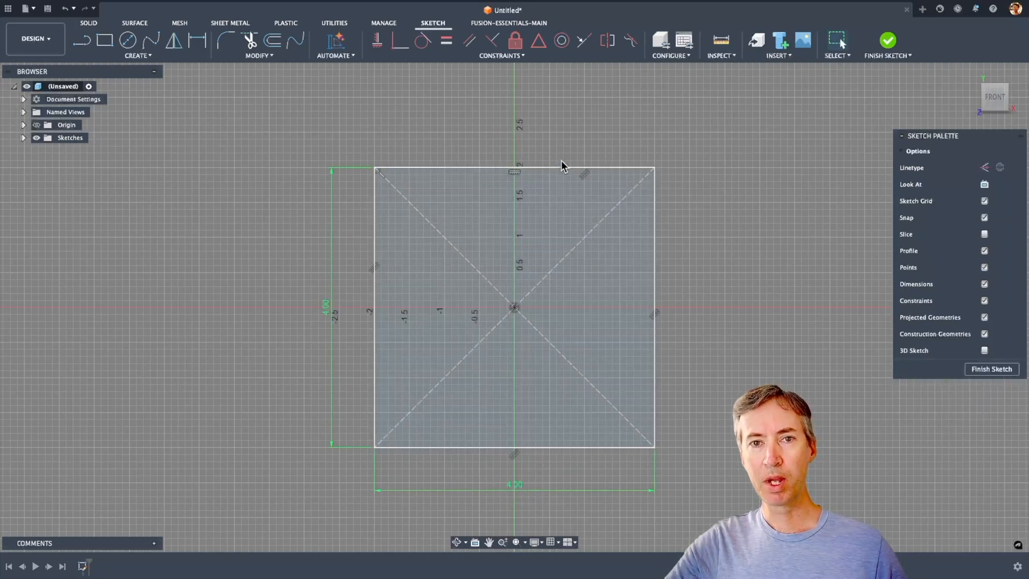
Step: Convert all four sides of the 4 in square to construction lines
double_click(561, 167)
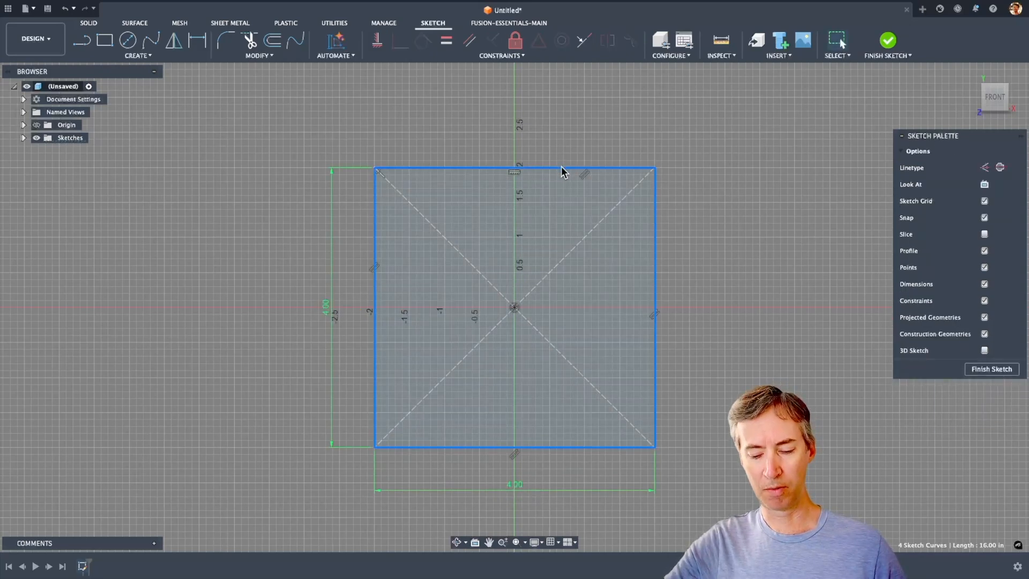
key(x)
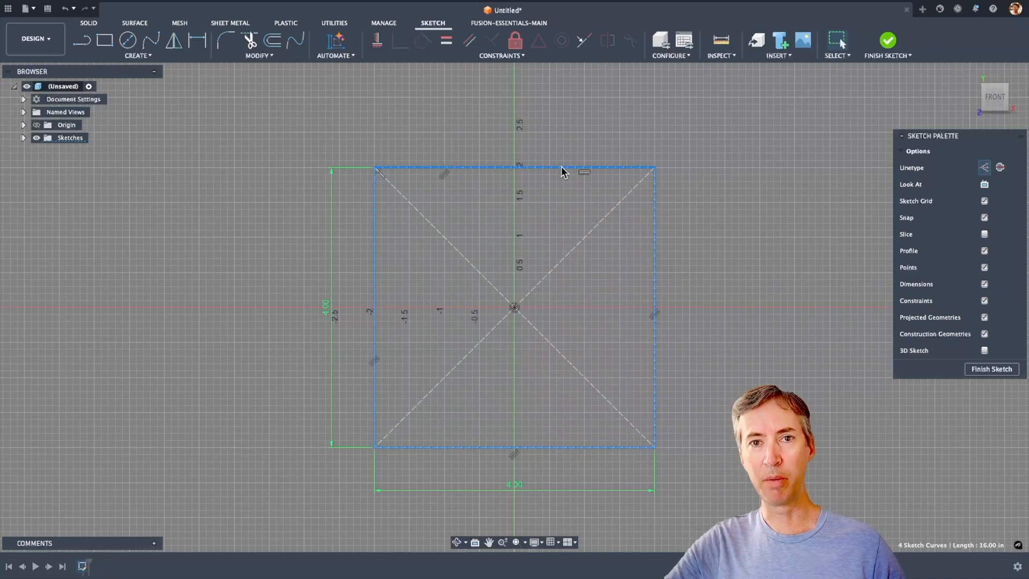
click(744, 164)
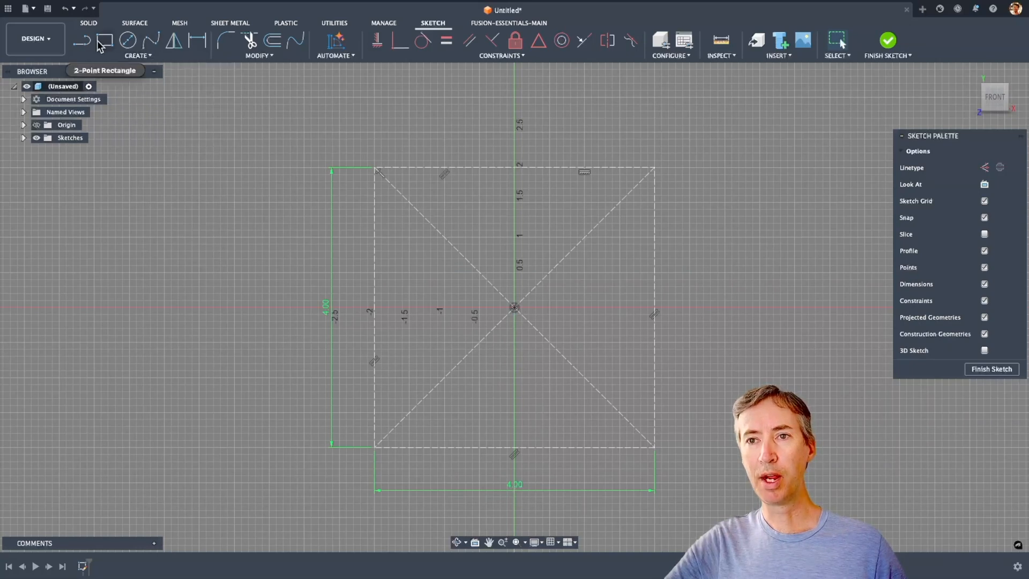
Step: Sketch a vertical line about 2.7 in long inside the construction square, to the right of the origin
click(82, 46)
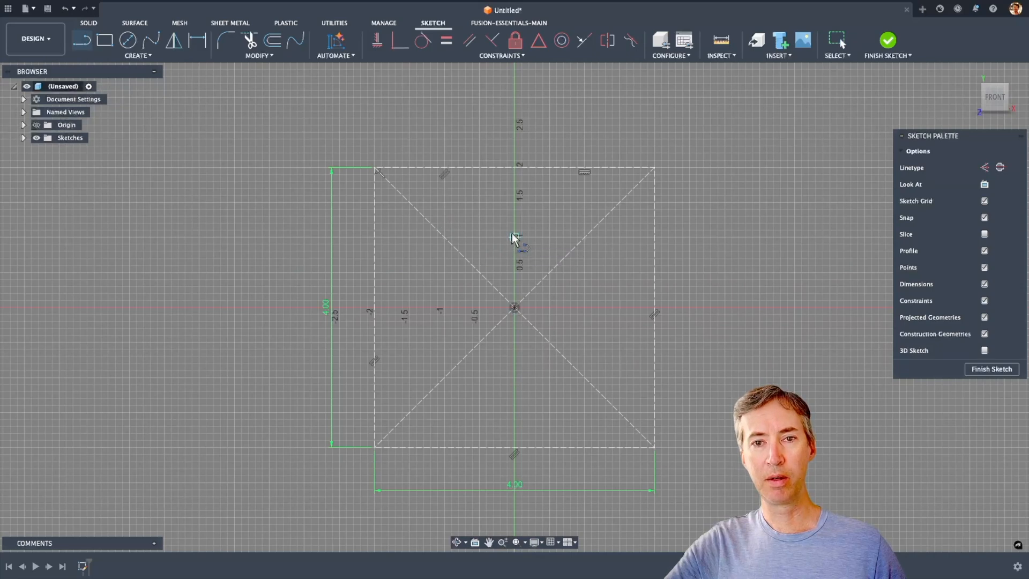
click(563, 230)
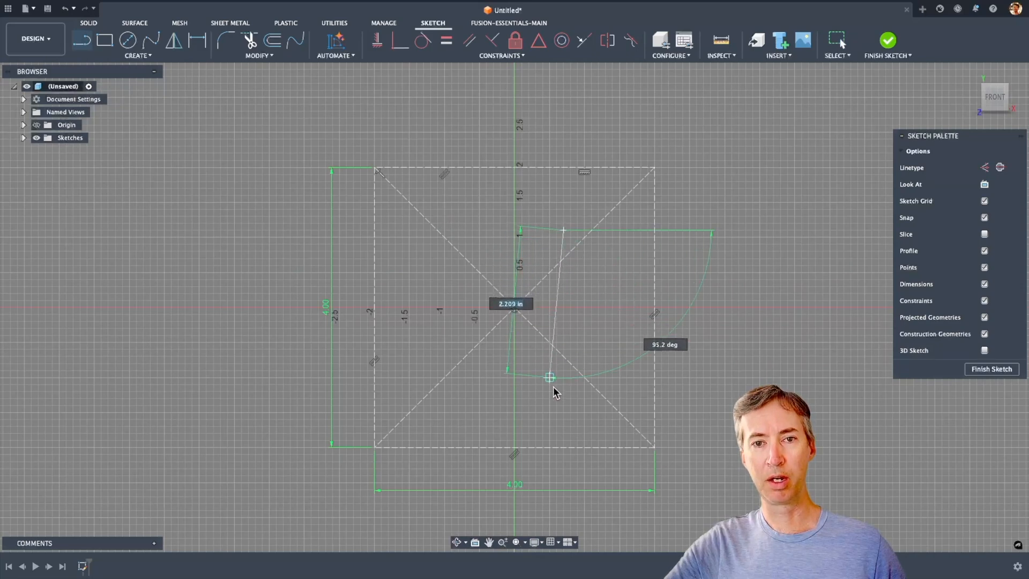
click(563, 419)
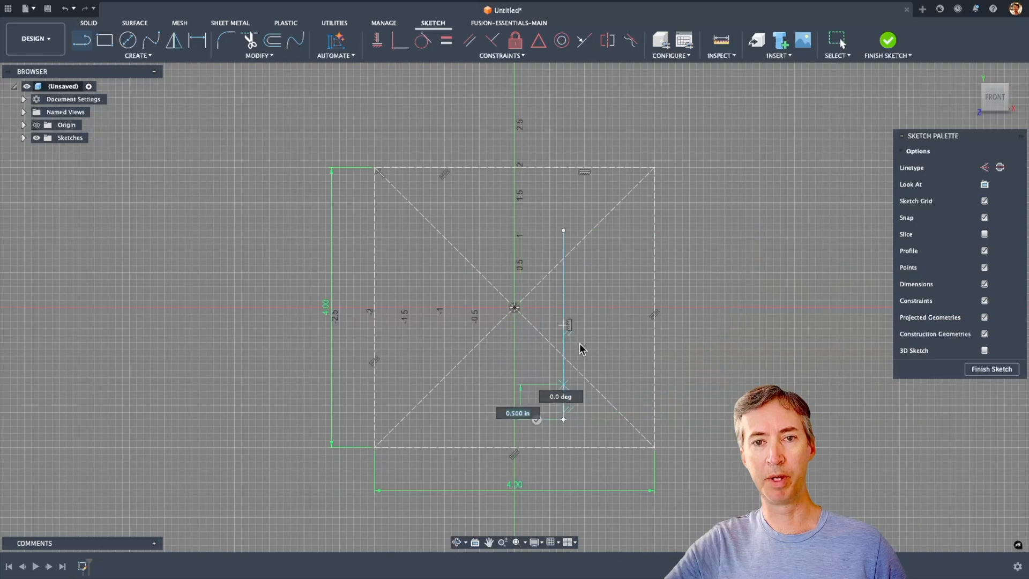
key(Escape)
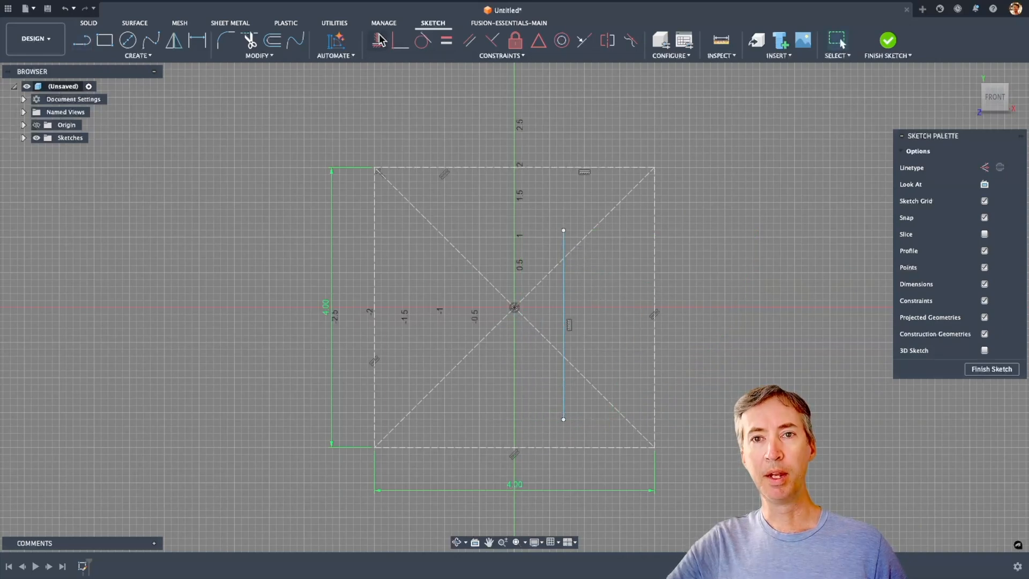
Step: Constrain the vertical line to be coincident with the origin at the square's center
click(400, 41)
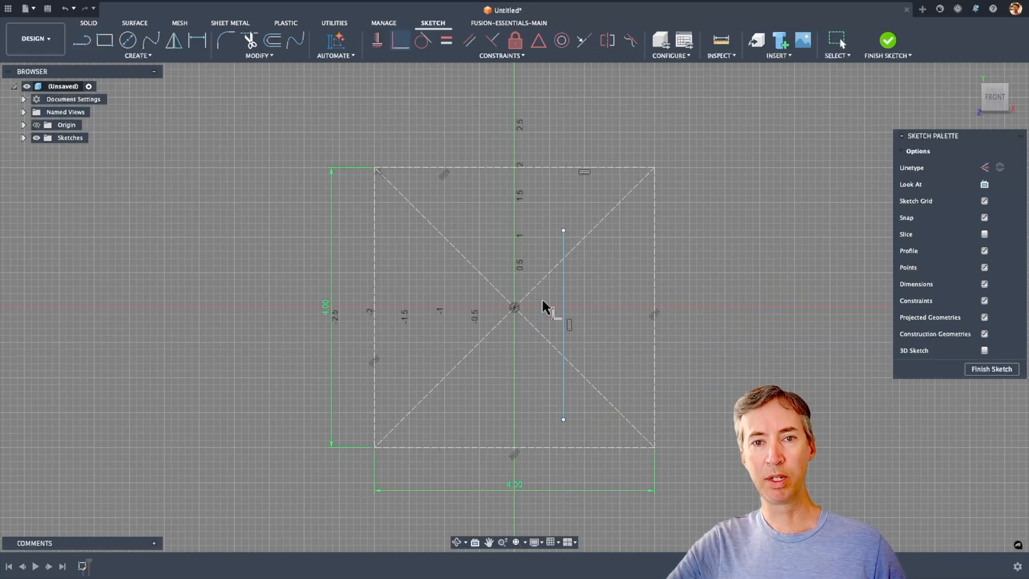
click(561, 306)
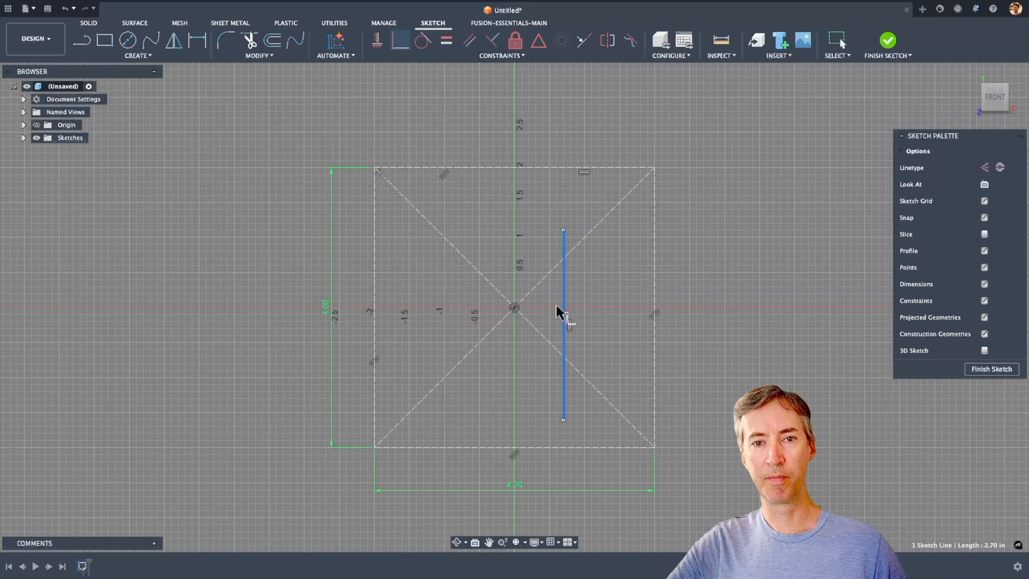
click(515, 307)
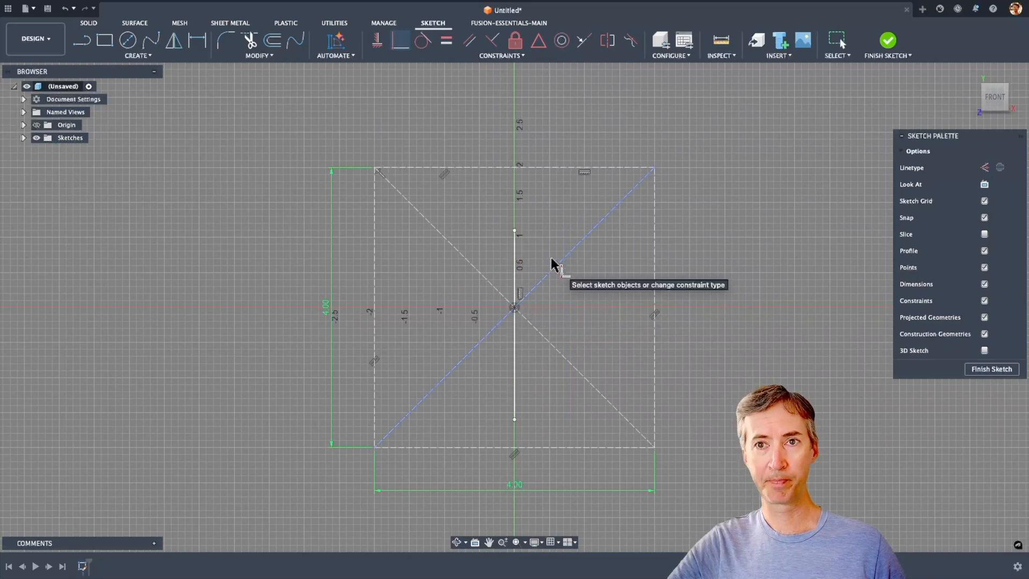
Step: Draw a fit point spline from the upper endpoint to the lower endpoint of the vertical center line
click(153, 41)
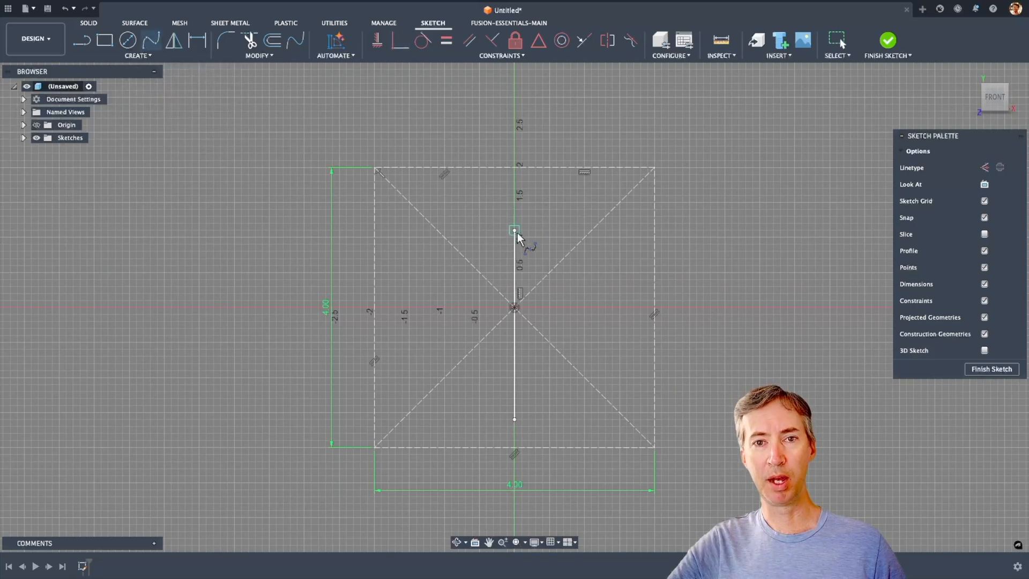
click(515, 231)
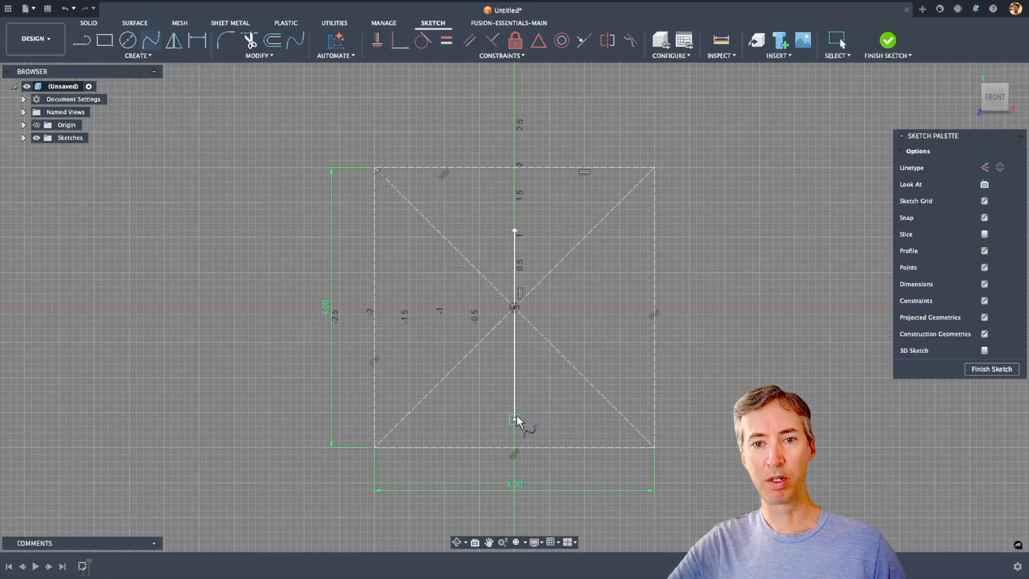
click(514, 419)
key(Return)
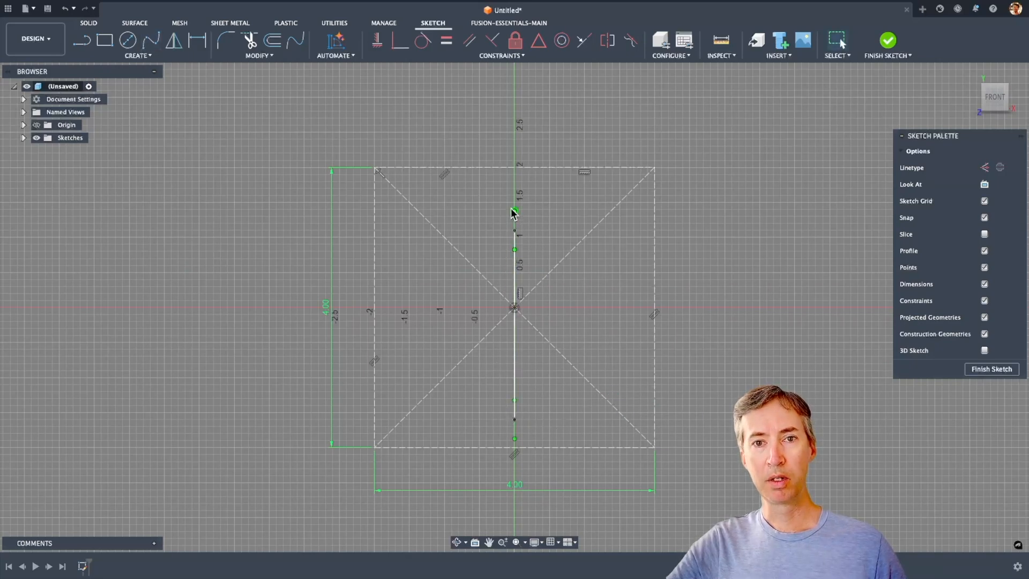
Step: Shape the spline into the right half of a heart with its tangent handles and lower its bottom endpoint to about Y -1.70 in
mouse_move(513, 213)
mouse_down()
mouse_move(484, 225)
mouse_move(481, 247)
mouse_up()
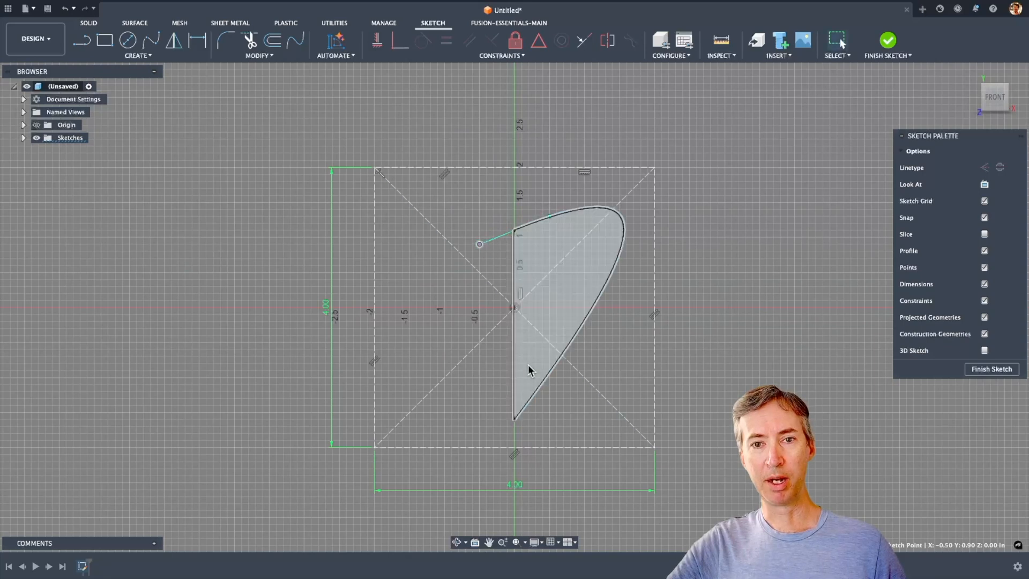
click(513, 420)
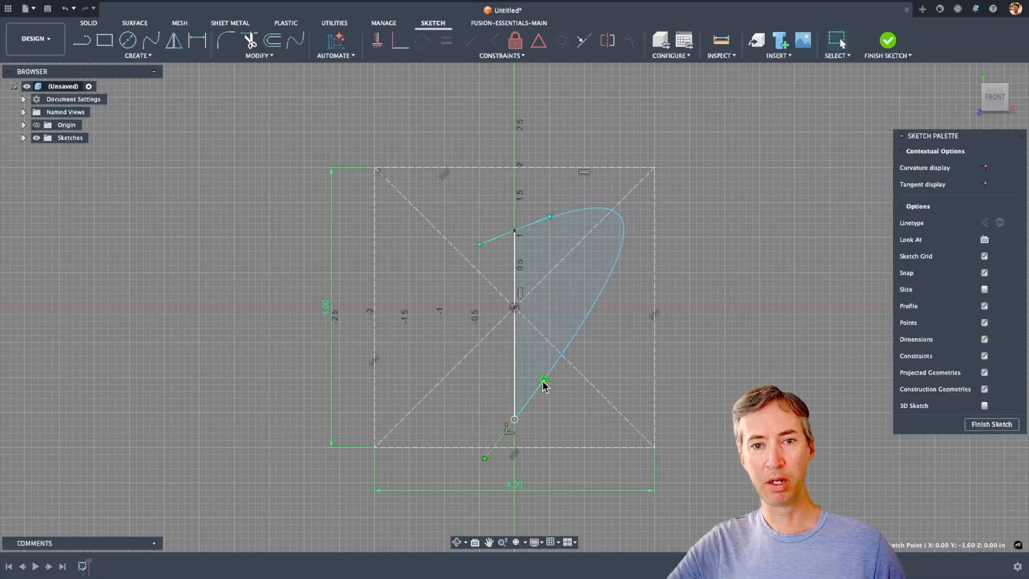
drag(544, 381, 553, 402)
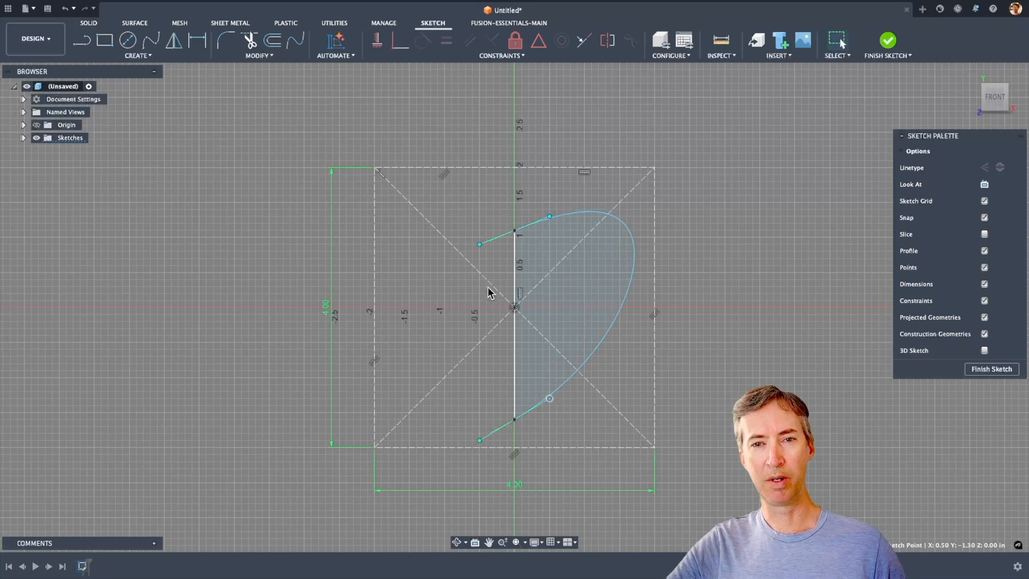
drag(477, 244, 490, 256)
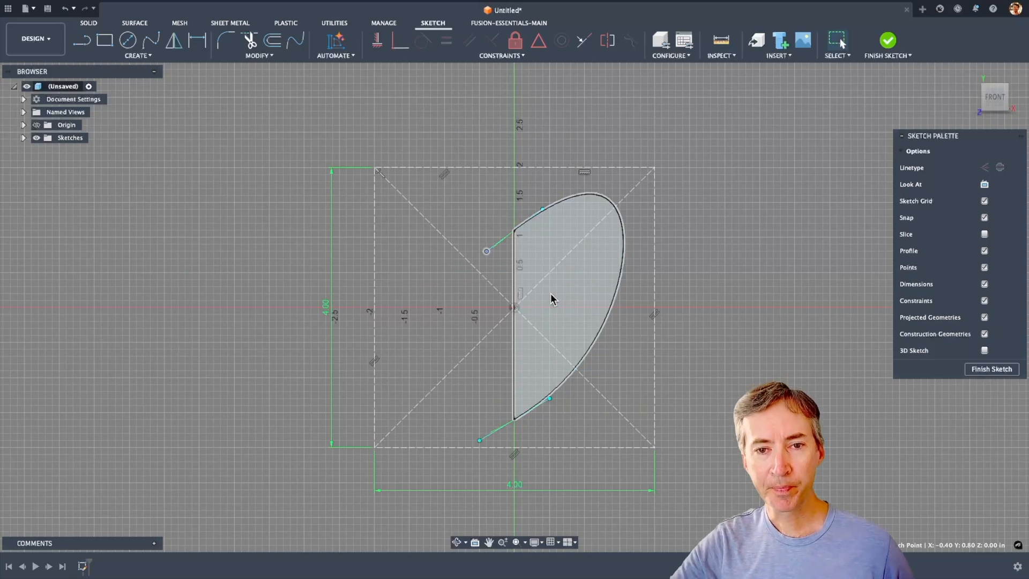
click(513, 419)
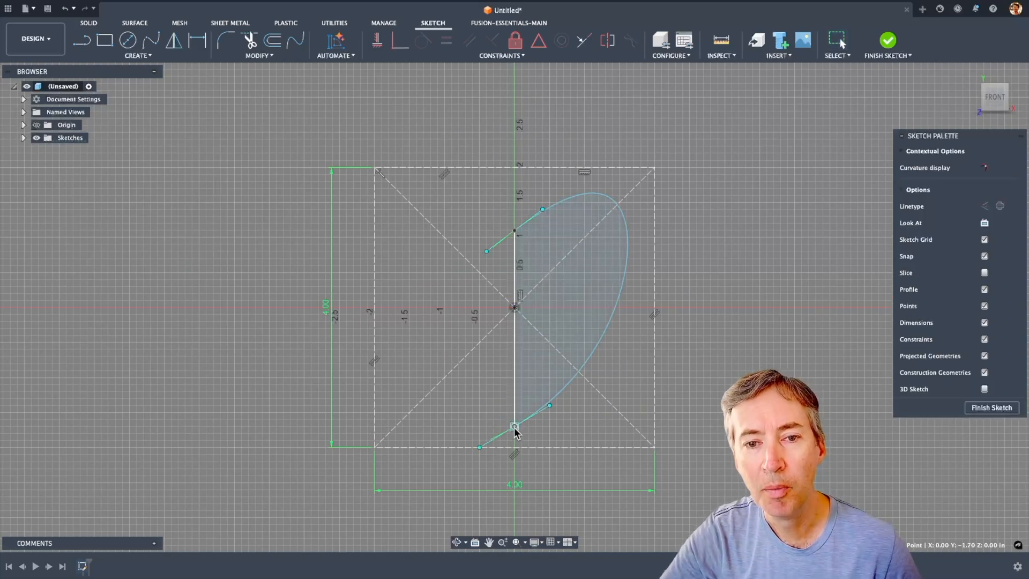
Step: Convert the vertical center line to construction and mirror the half-heart spline across it
click(514, 369)
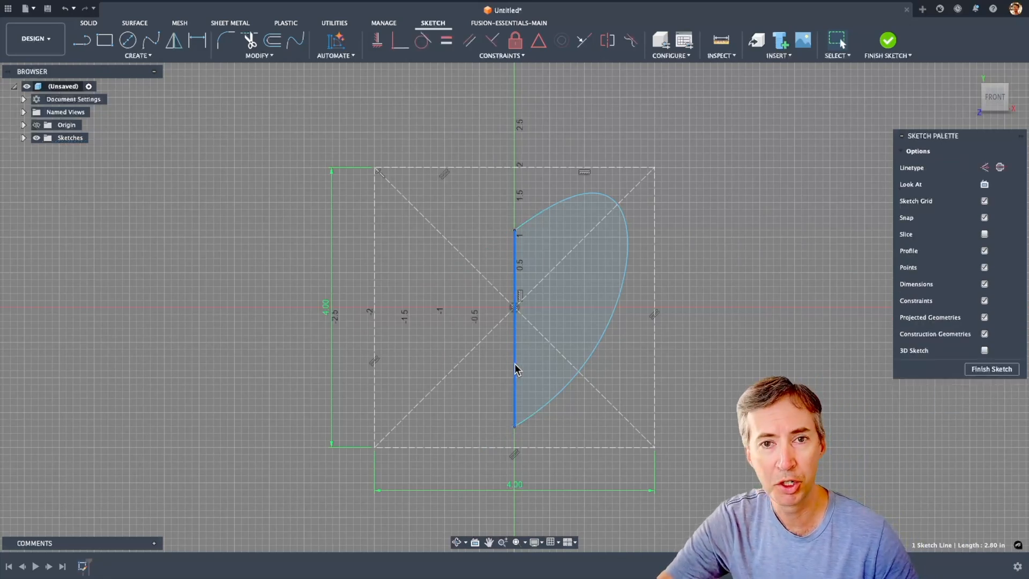
key(x)
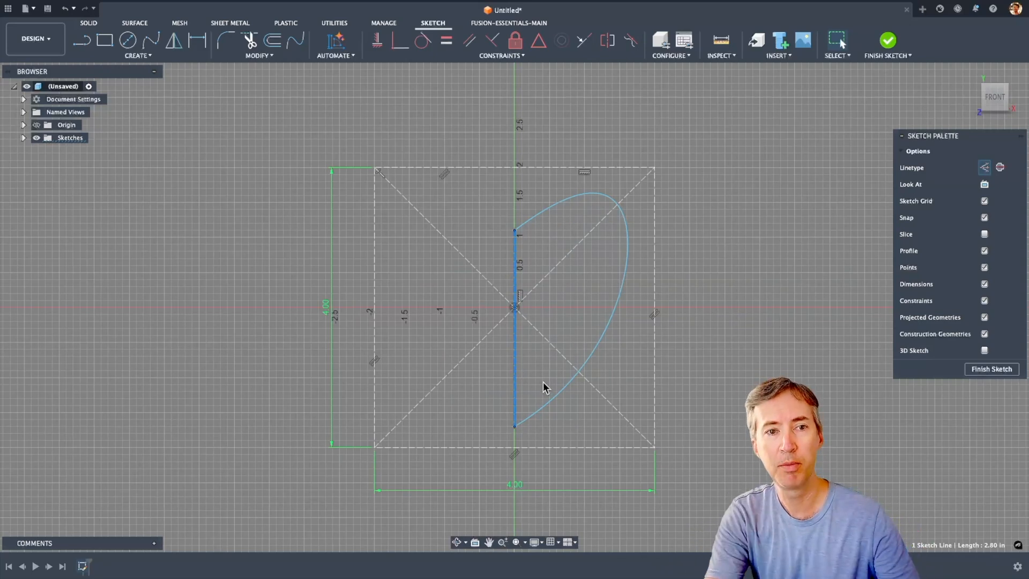
click(131, 56)
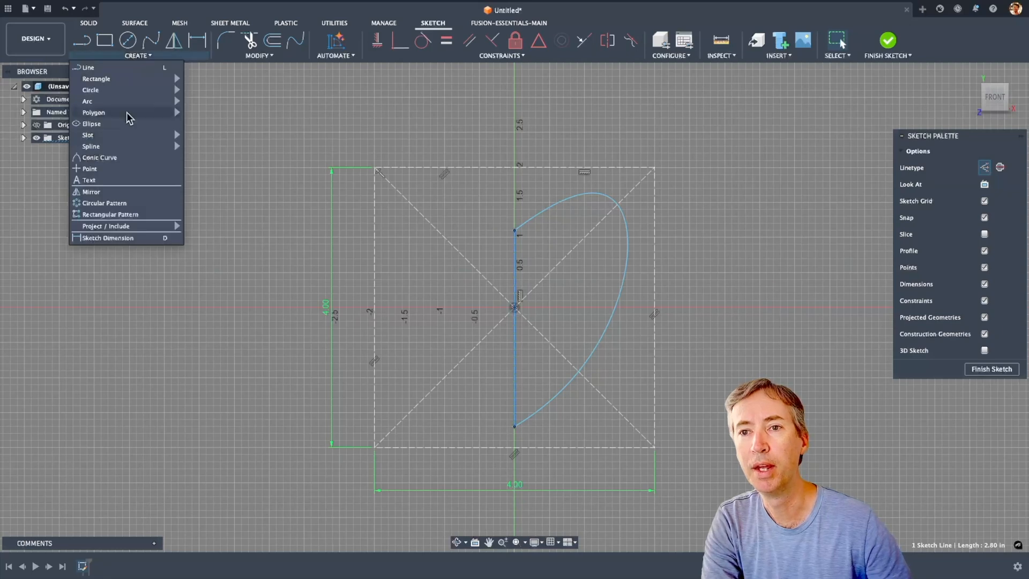
click(118, 195)
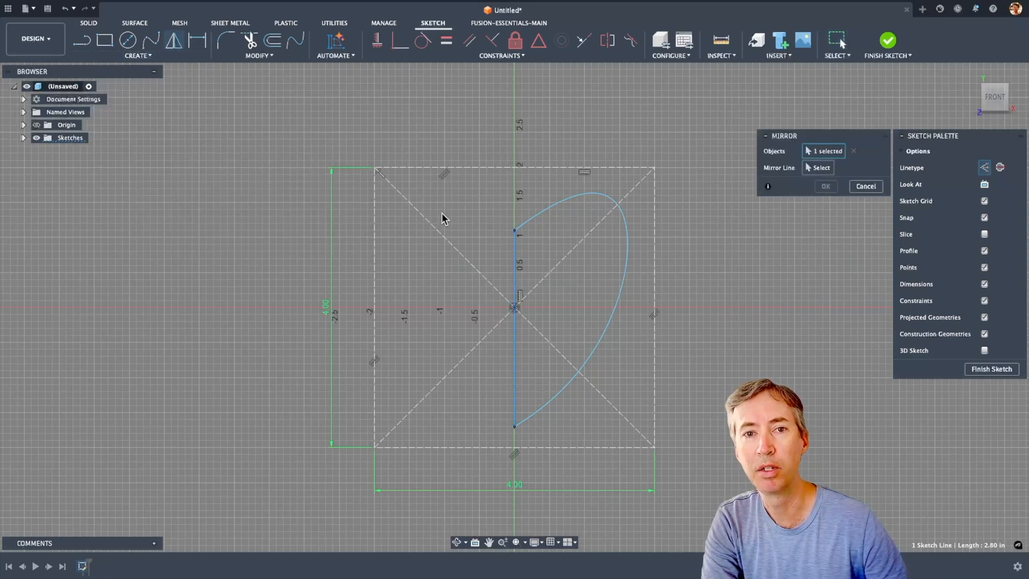
click(557, 205)
click(853, 151)
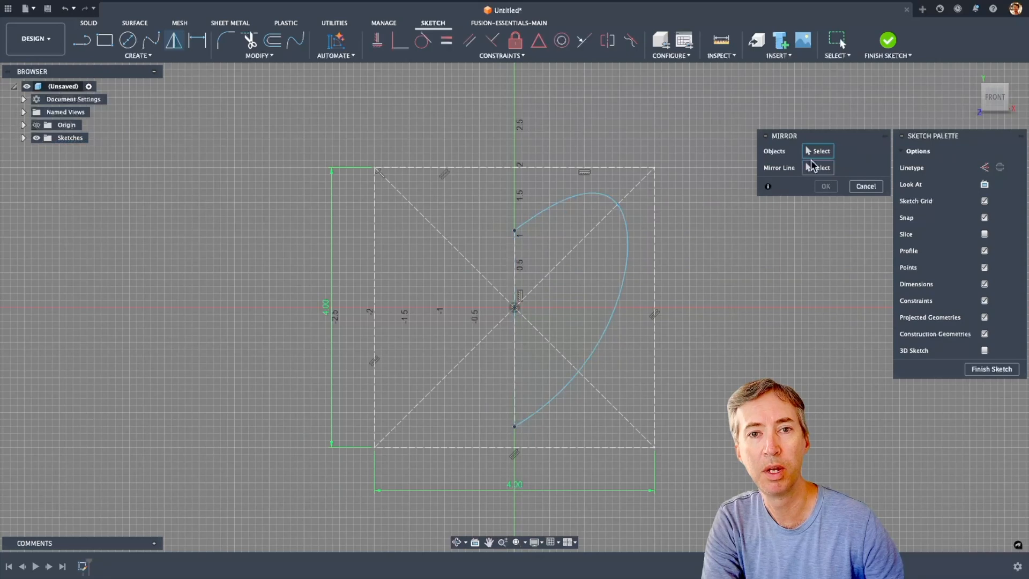
click(613, 199)
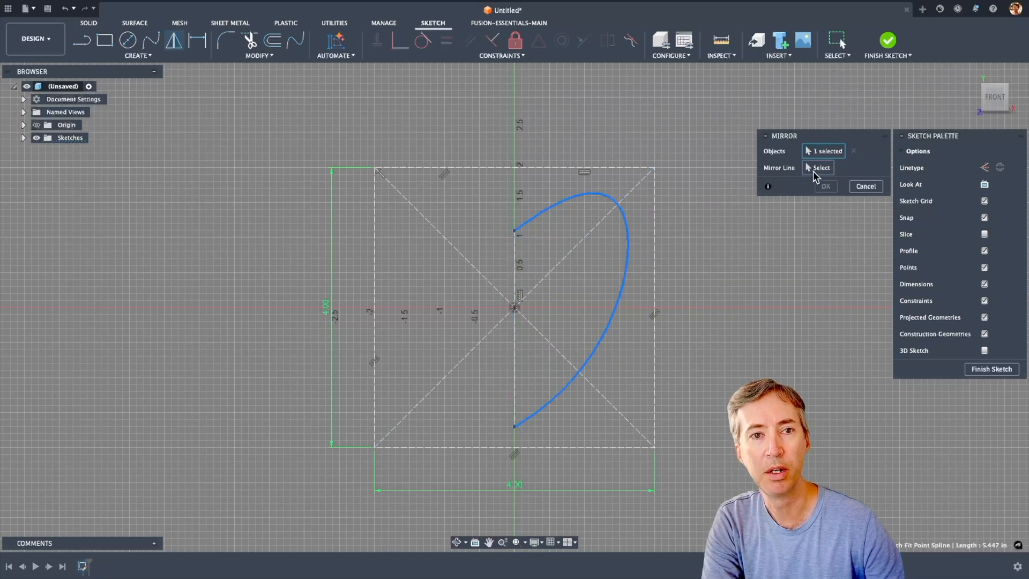
click(820, 168)
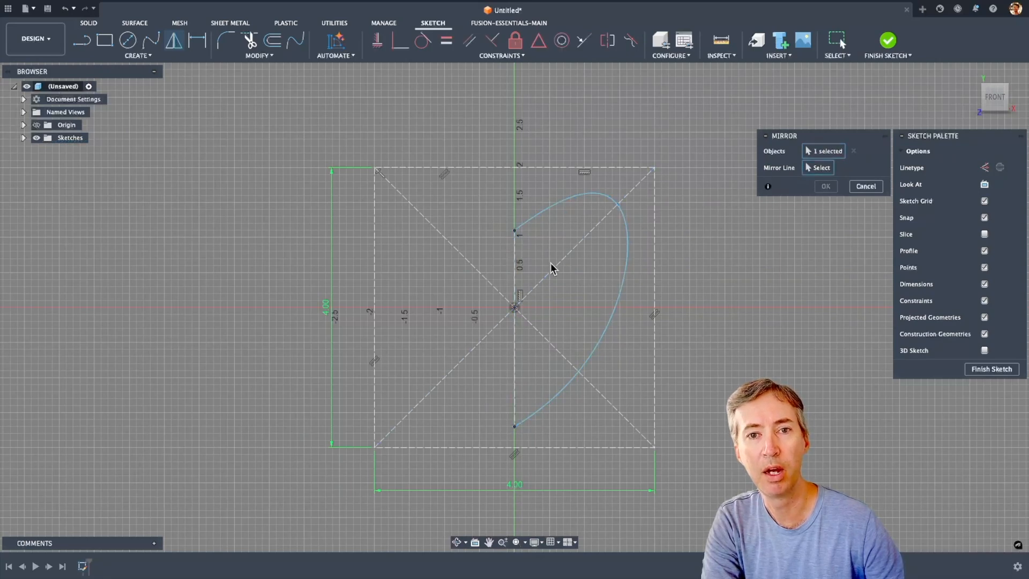
click(516, 267)
click(825, 186)
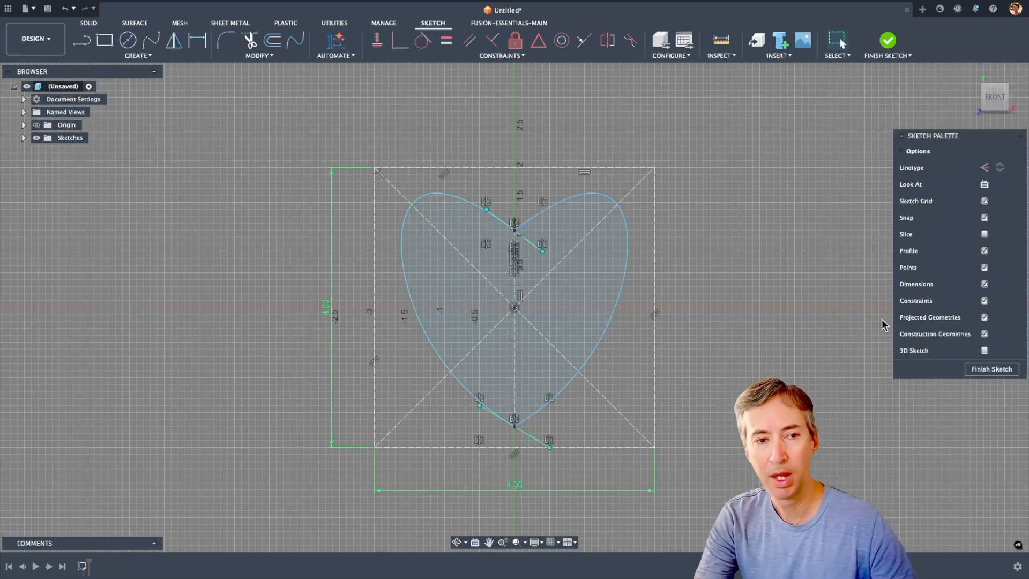
Step: Finish the sketch and extrude the heart profile 0.2 in as a new body
click(969, 368)
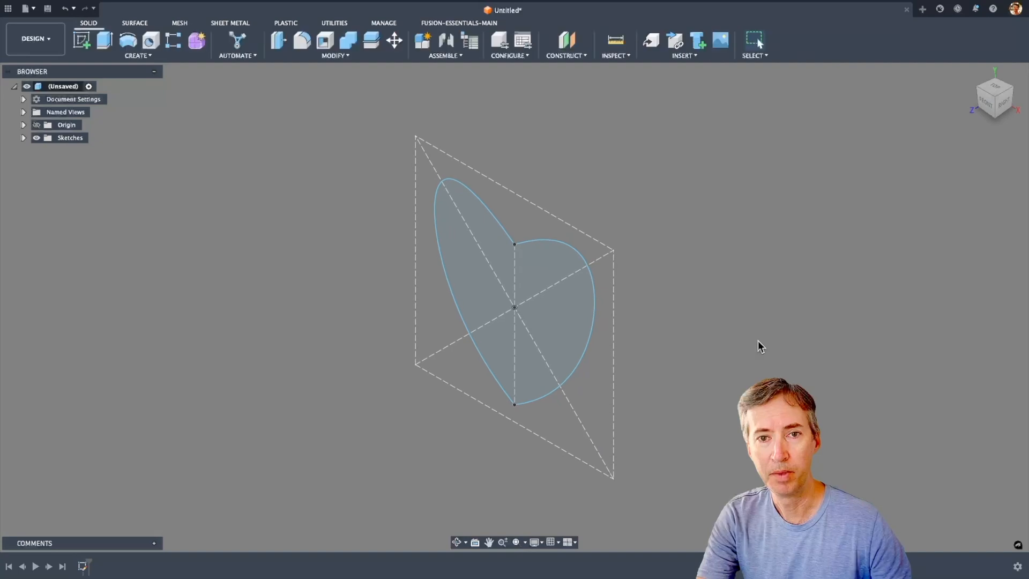
key(e)
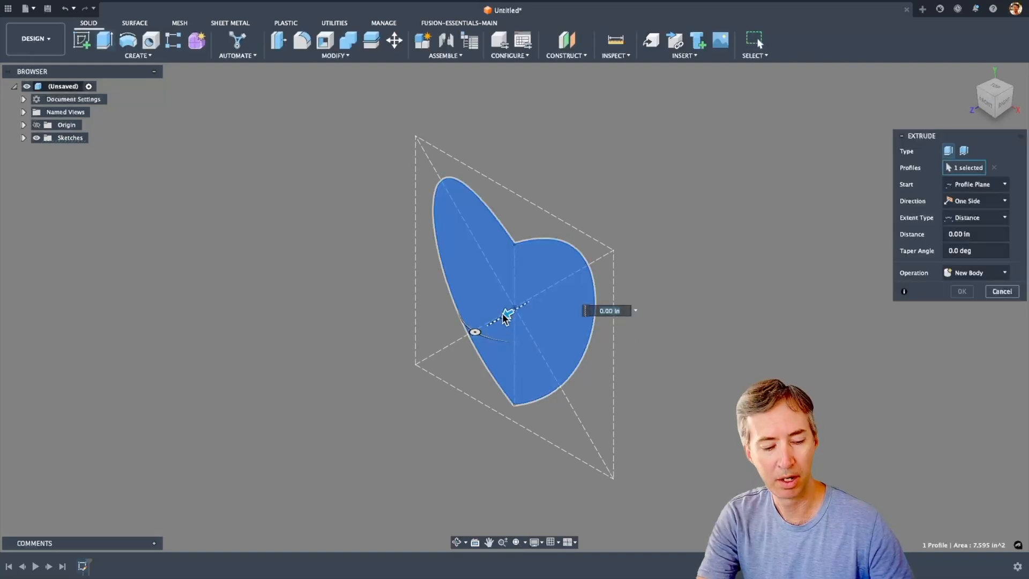
text(.2)
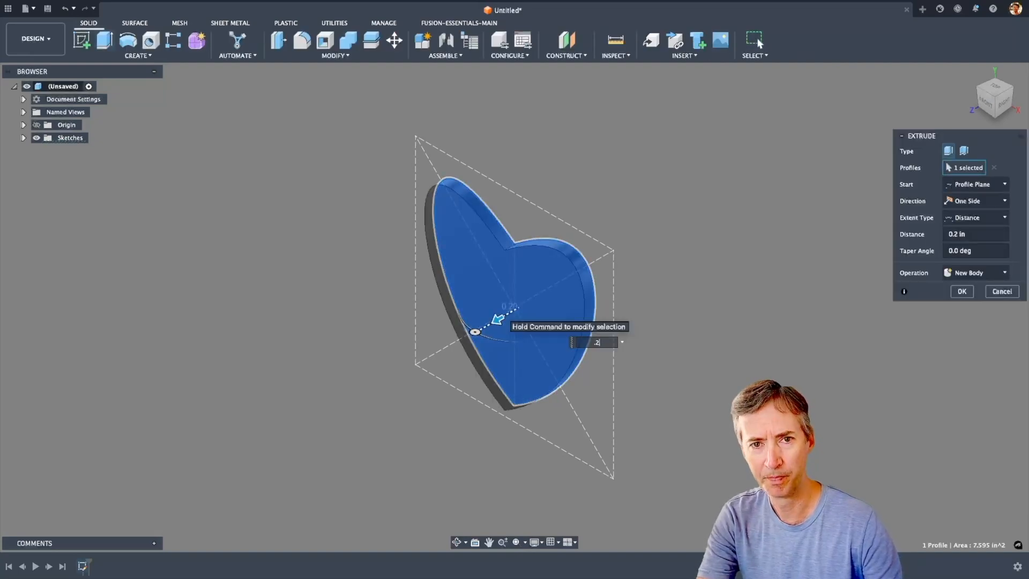
key(Return)
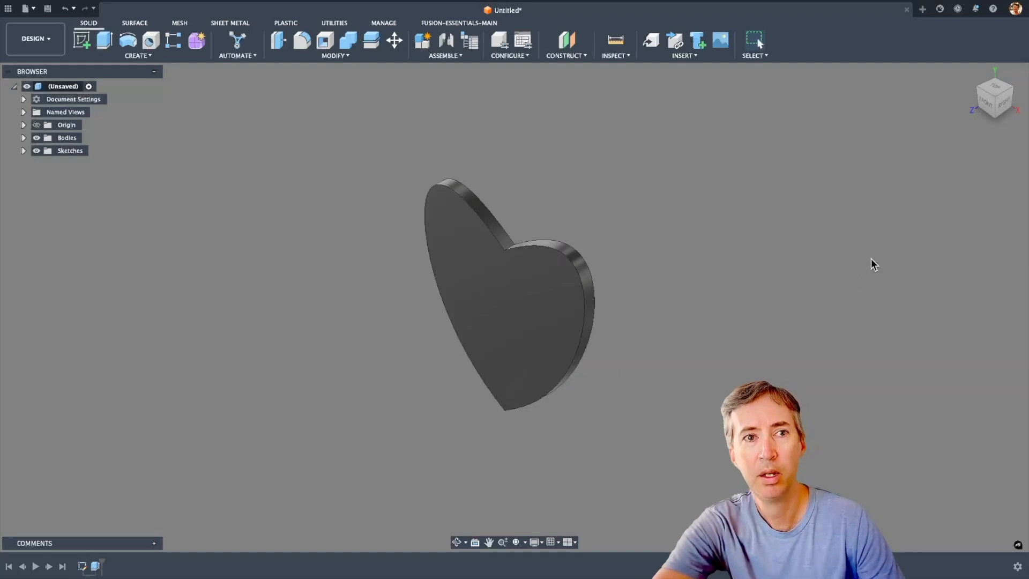
Step: Insert the downloaded lettering SVG from the computer onto the front face of the heart
mouse_move(783, 259)
shift+middle_down()
mouse_move(811, 246)
mouse_move(811, 211)
mouse_move(827, 227)
mouse_move(821, 209)
mouse_move(808, 217)
shift+middle_up()
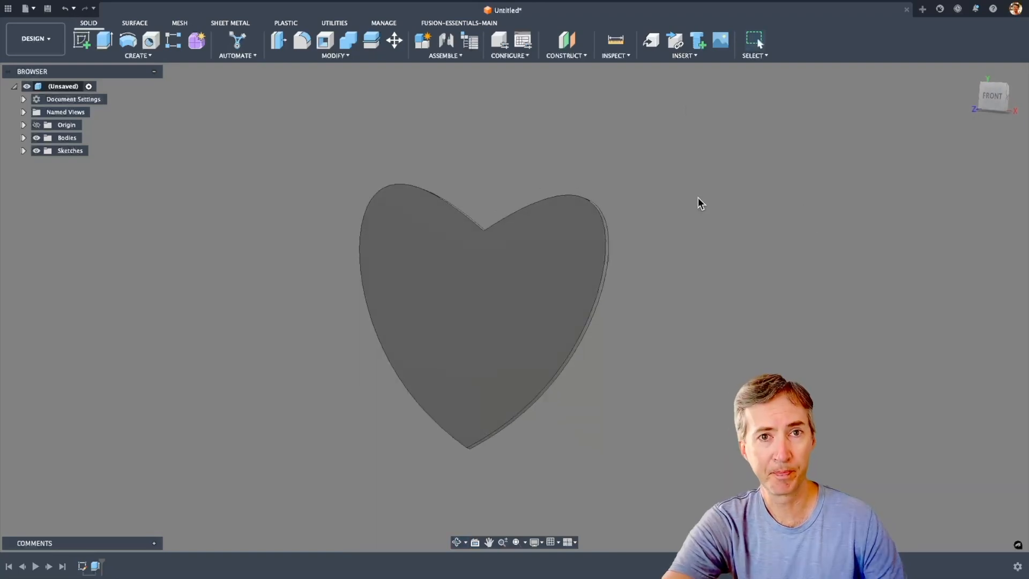
click(689, 55)
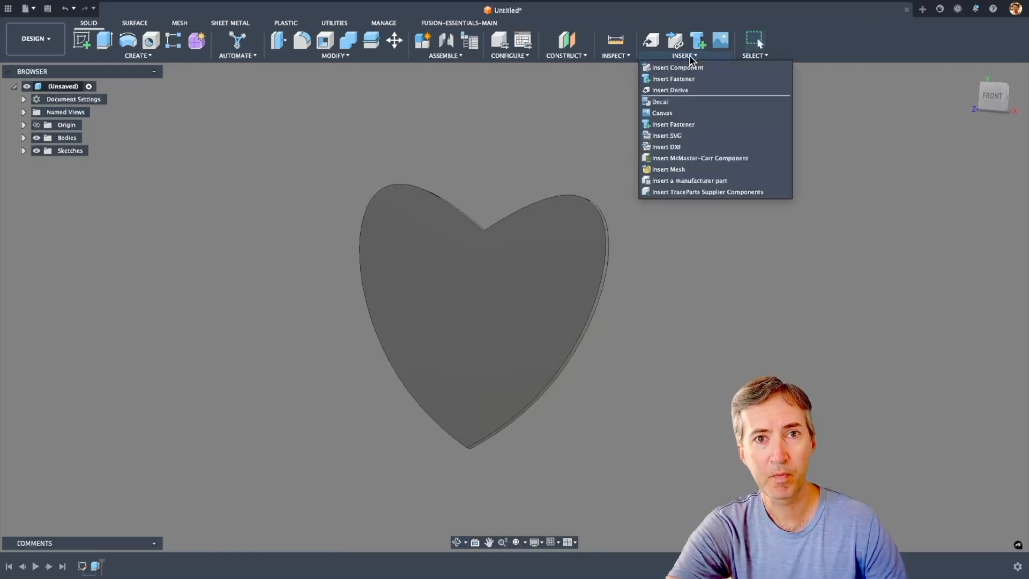
click(669, 136)
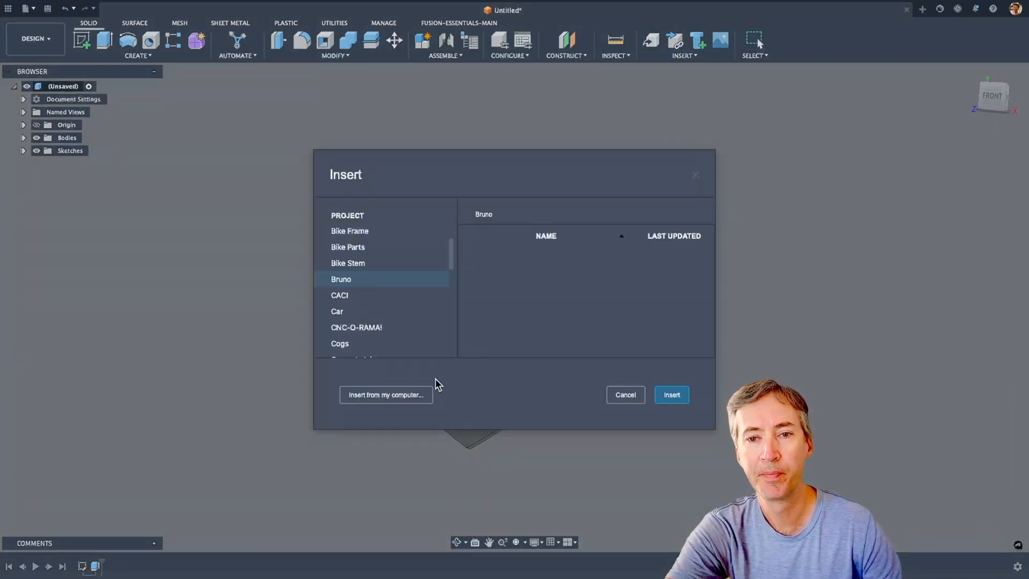
click(409, 397)
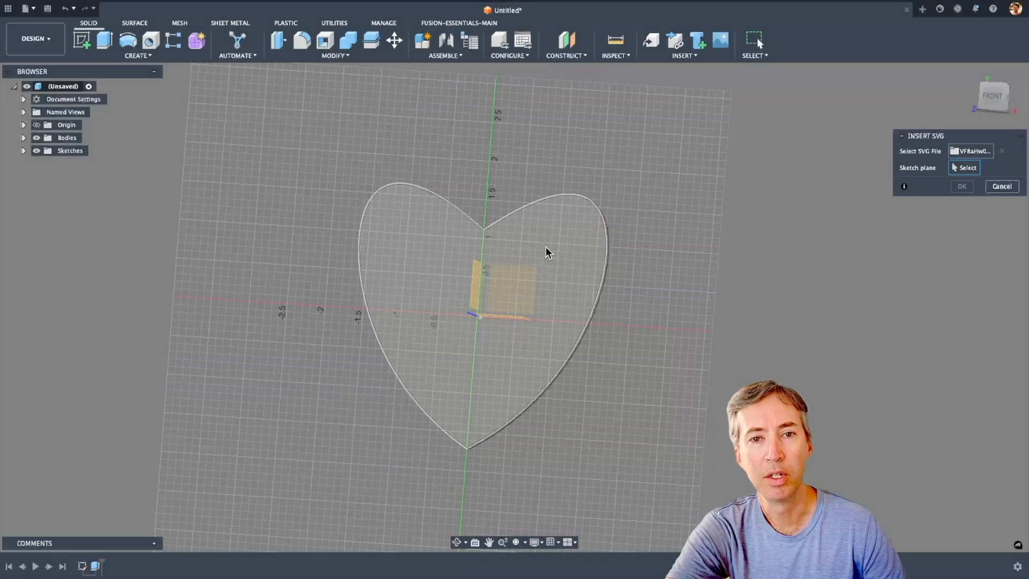
click(547, 251)
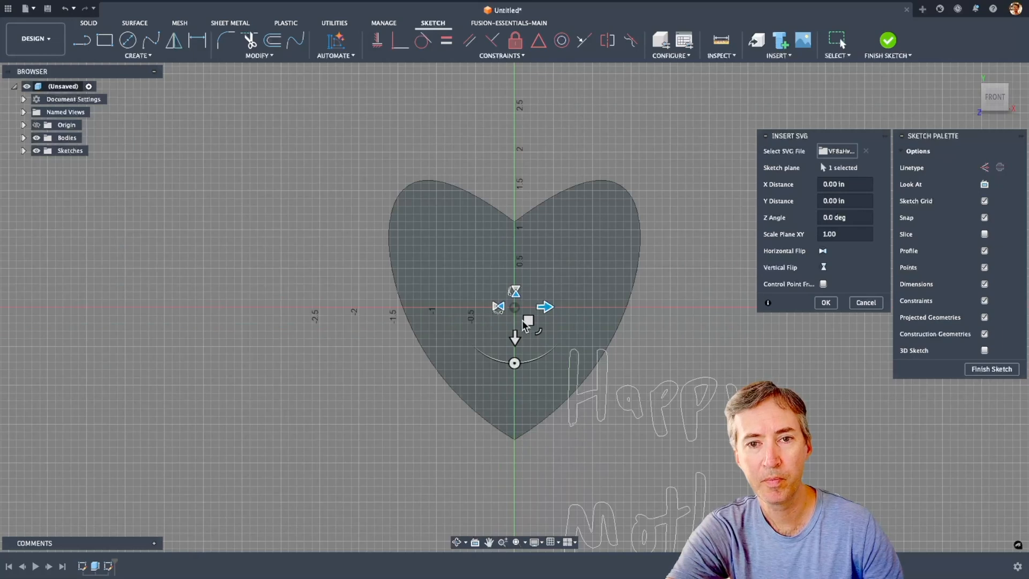
Step: Scale the lettering SVG to 0.5, place it on the heart at X 0.964 in, Y 1.322 in, and finish the sketch
drag(527, 319, 370, 102)
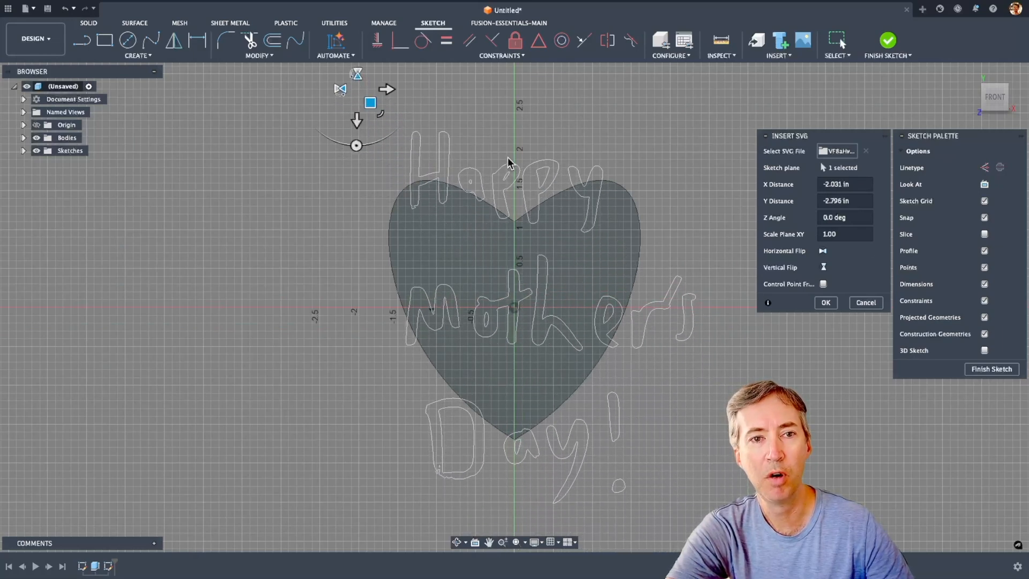
click(848, 234)
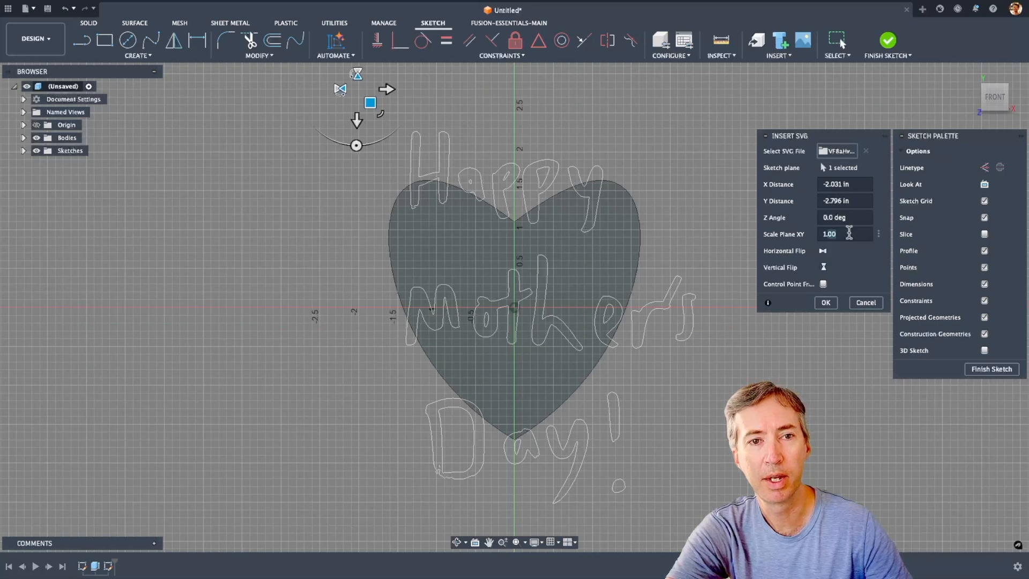
text(.5)
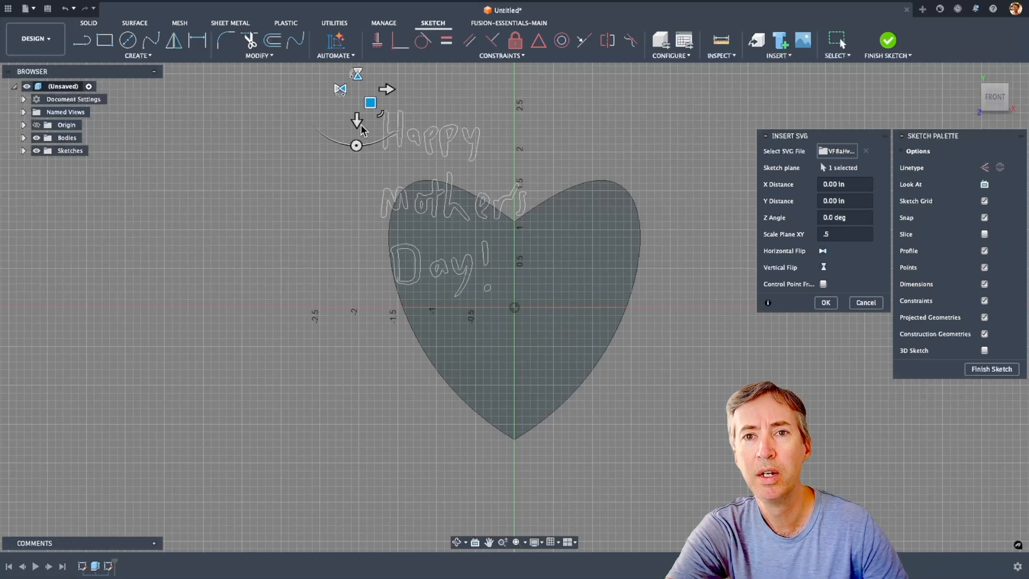
drag(375, 106, 445, 203)
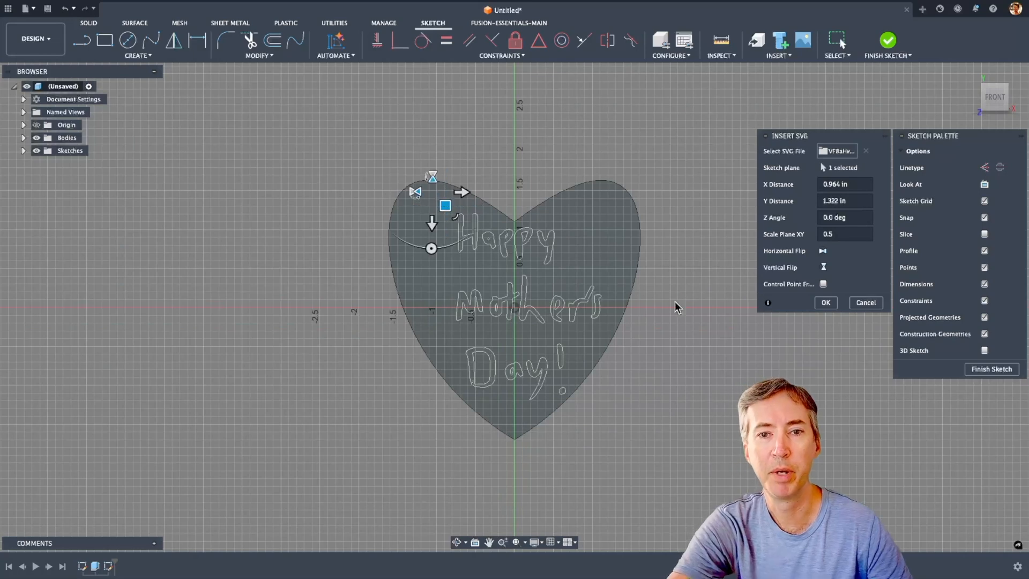
click(825, 302)
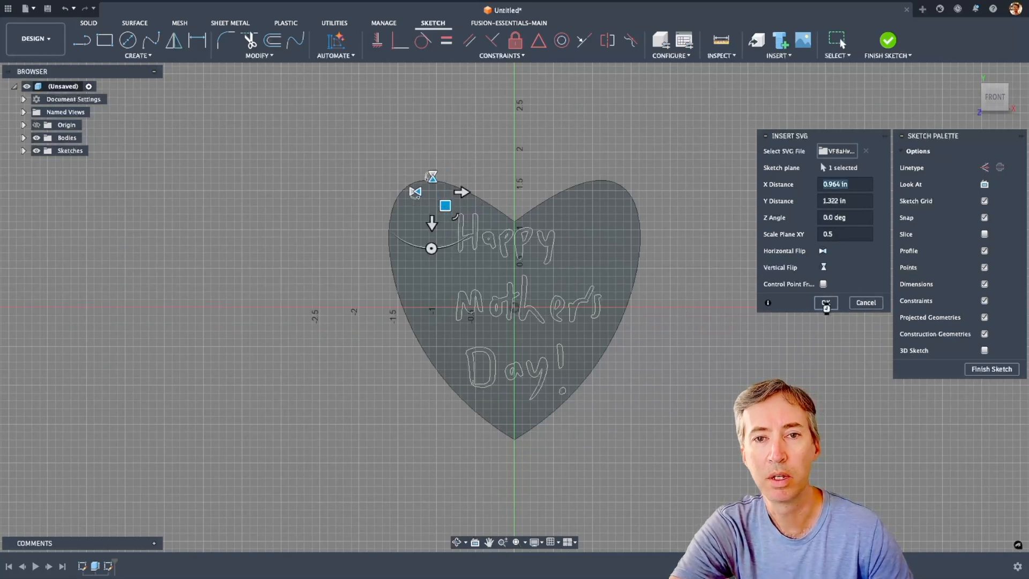
click(977, 369)
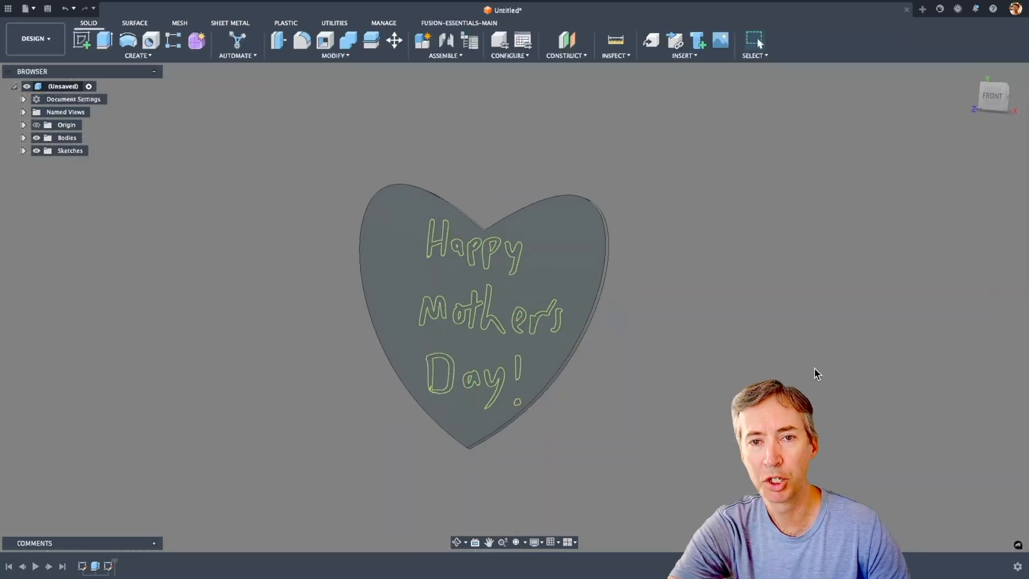
Step: Start an Extrude and select all five letter profiles of the word "Happy"
key(e)
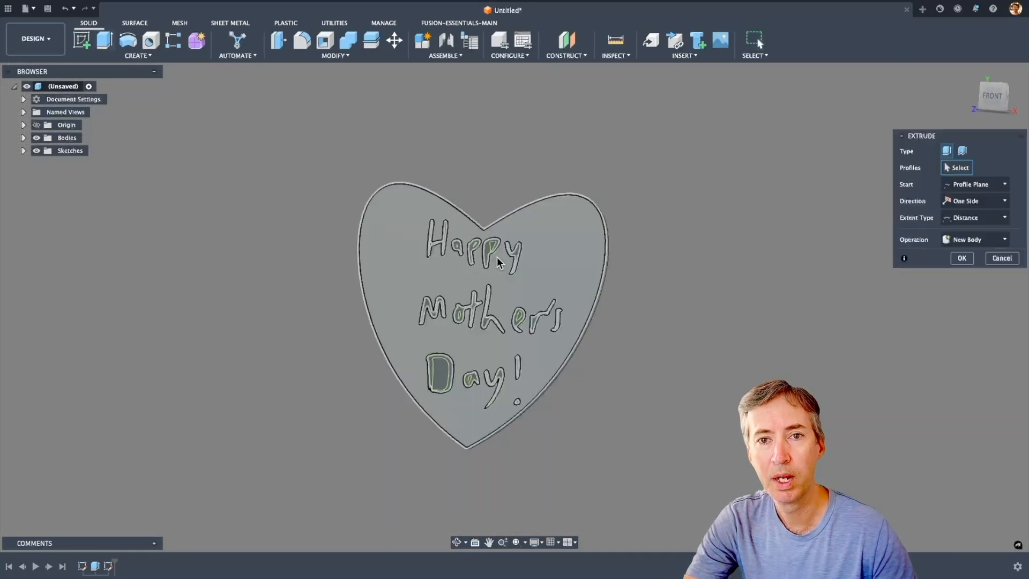
click(491, 257)
scroll(471, 257, up, 5)
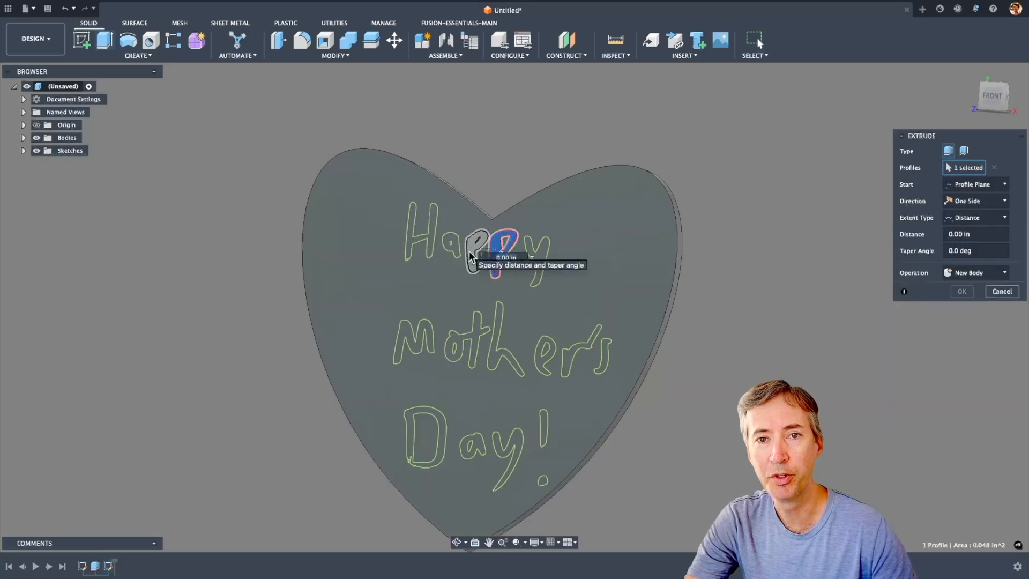
click(399, 239)
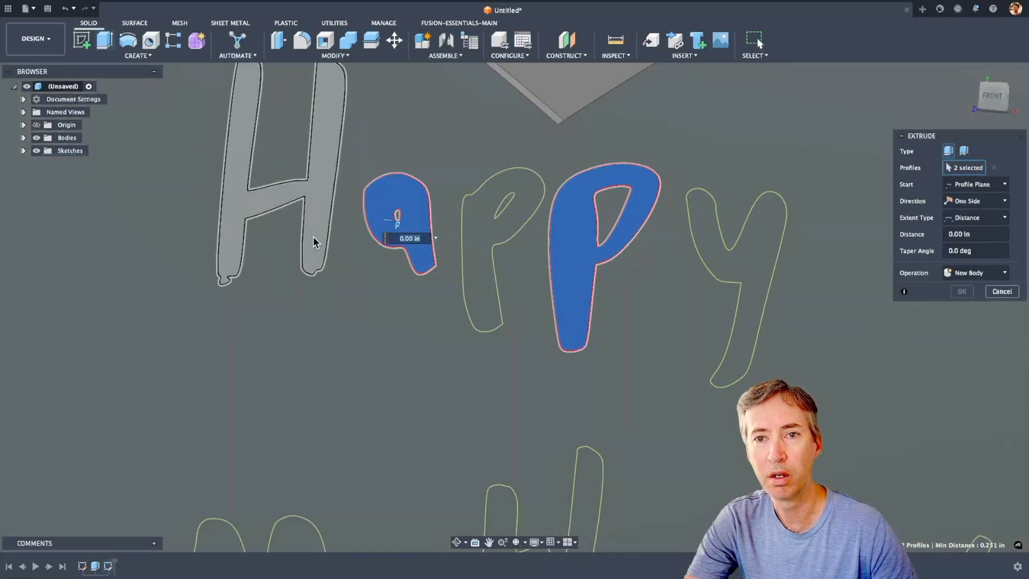
click(321, 237)
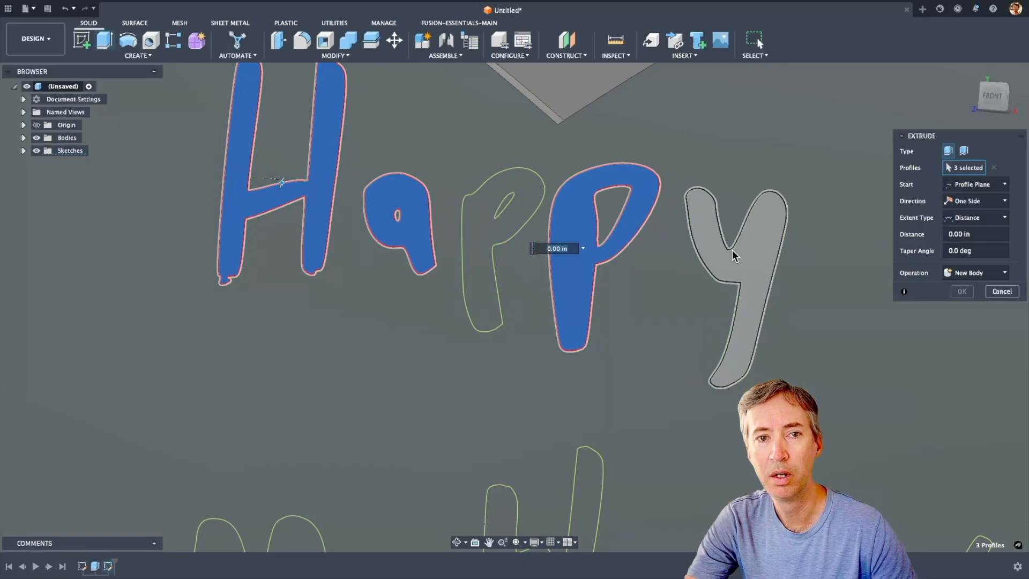
click(742, 268)
scroll(742, 268, down, 3)
click(471, 230)
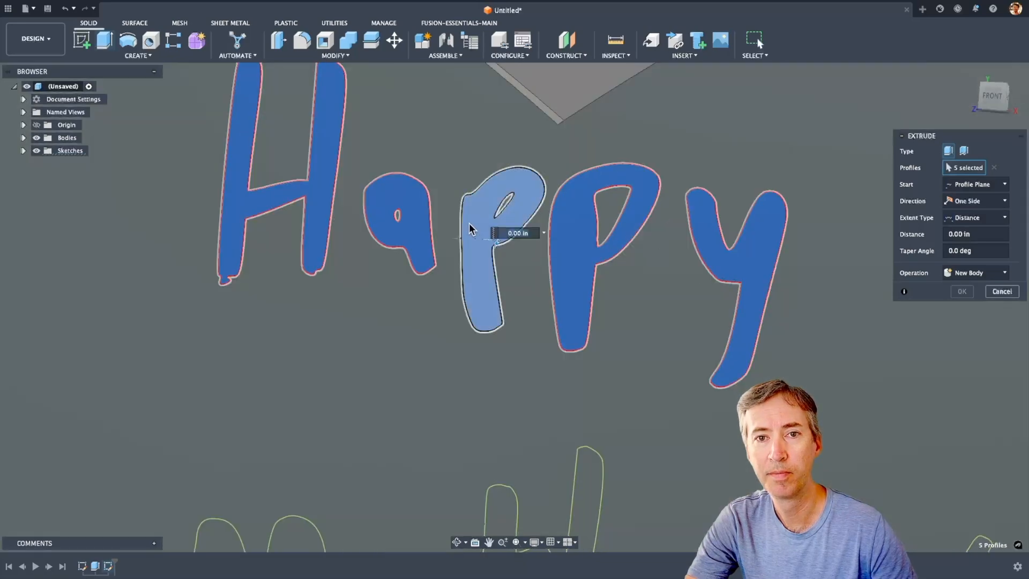
Step: Add all letter profiles of the word "Mother's" to the extrude selection
scroll(462, 220, down, 2)
scroll(462, 220, up, 3)
scroll(462, 220, down, 6)
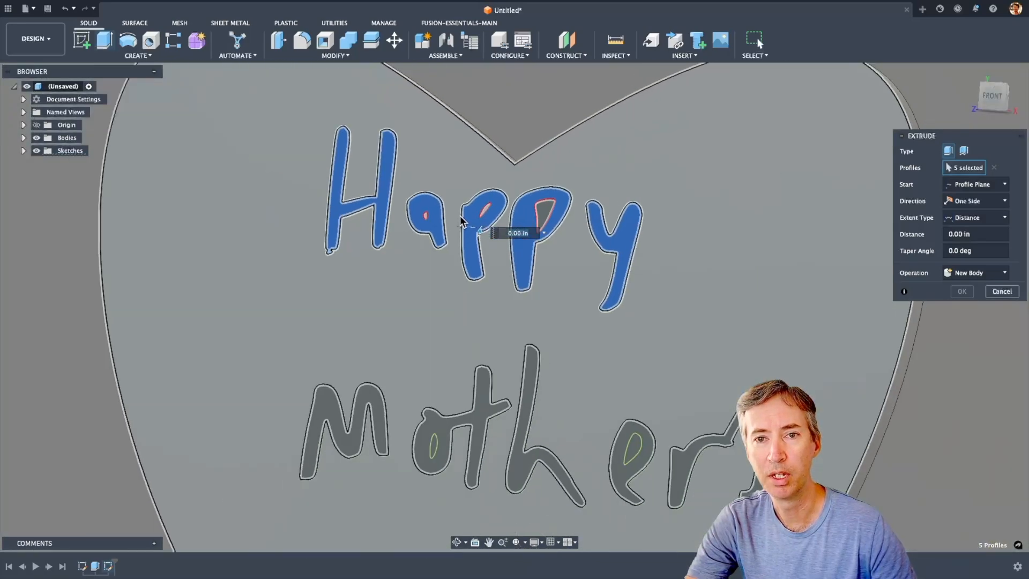
scroll(411, 346, up, 4)
click(418, 333)
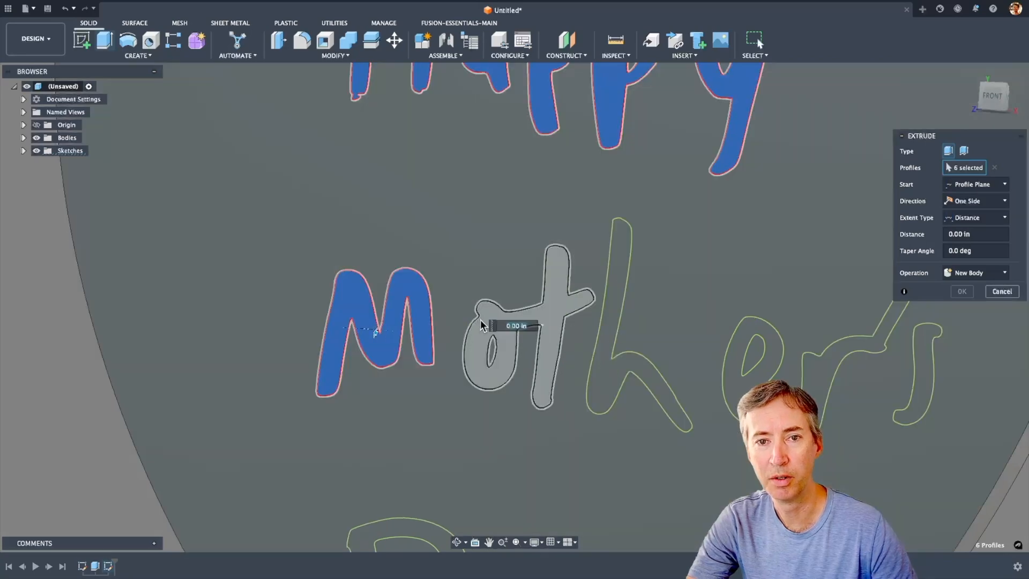
click(542, 328)
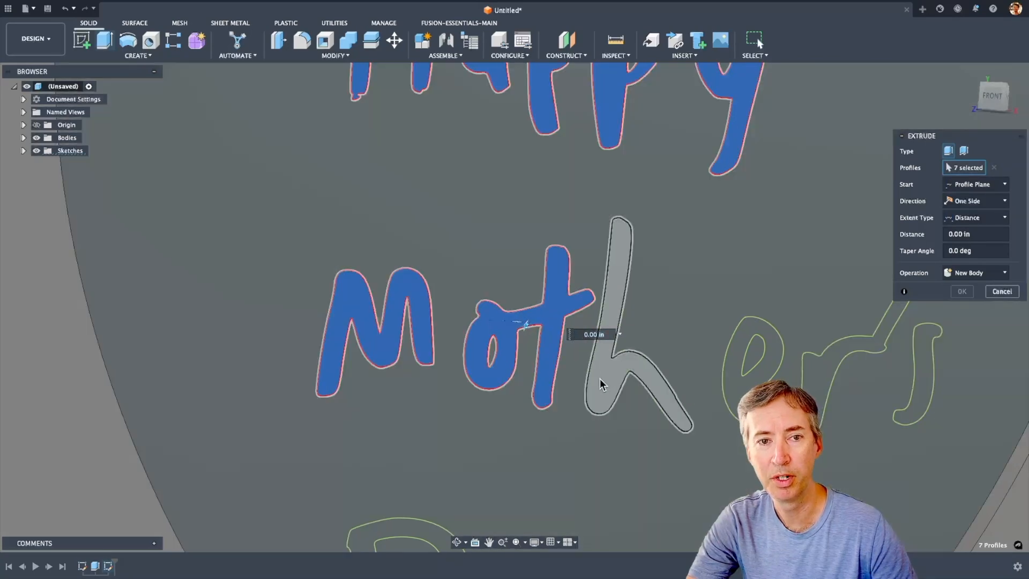
click(611, 327)
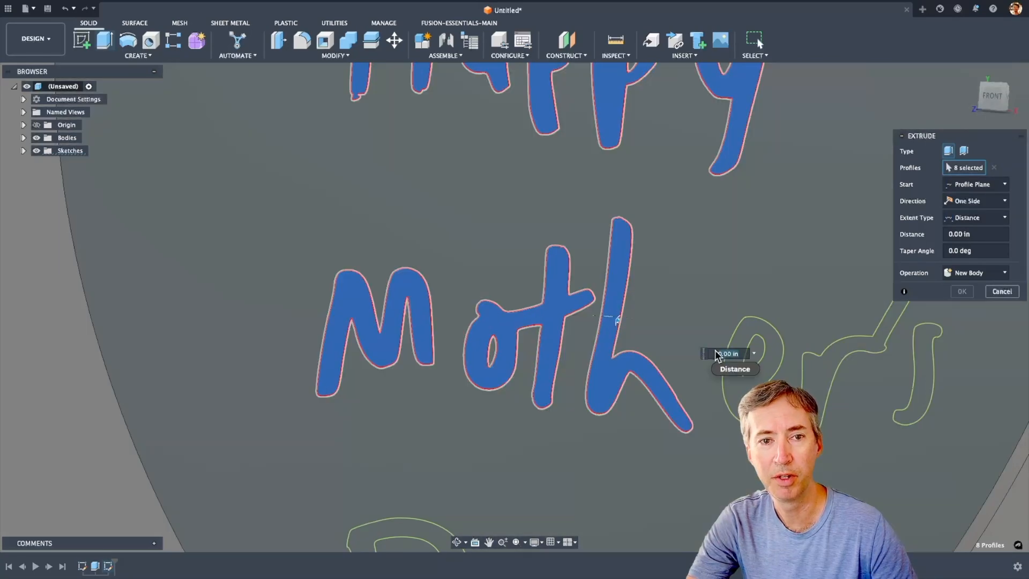
click(731, 373)
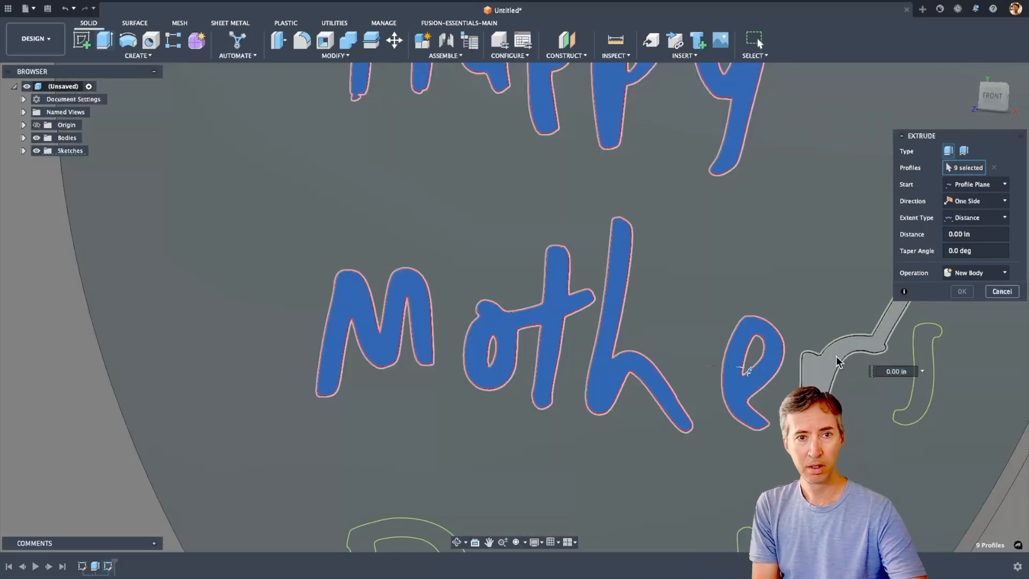
click(879, 360)
click(898, 373)
Step: Add both parts of the exclamation mark and the letters "a" and "y" of "Day!" to the extrude selection
scroll(810, 294, down, 3)
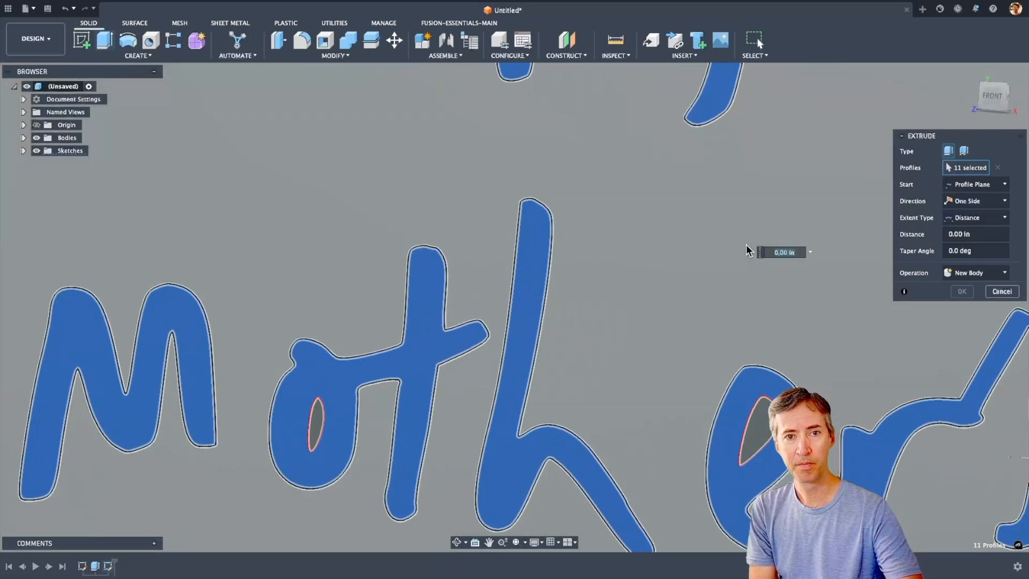
scroll(696, 290, down, 3)
scroll(734, 431, up, 3)
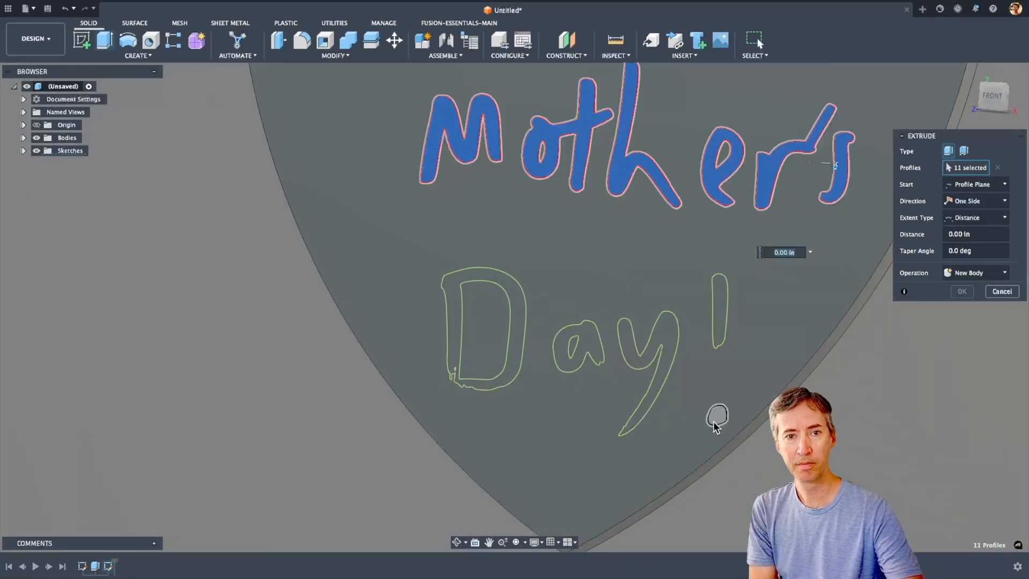
click(716, 417)
click(718, 327)
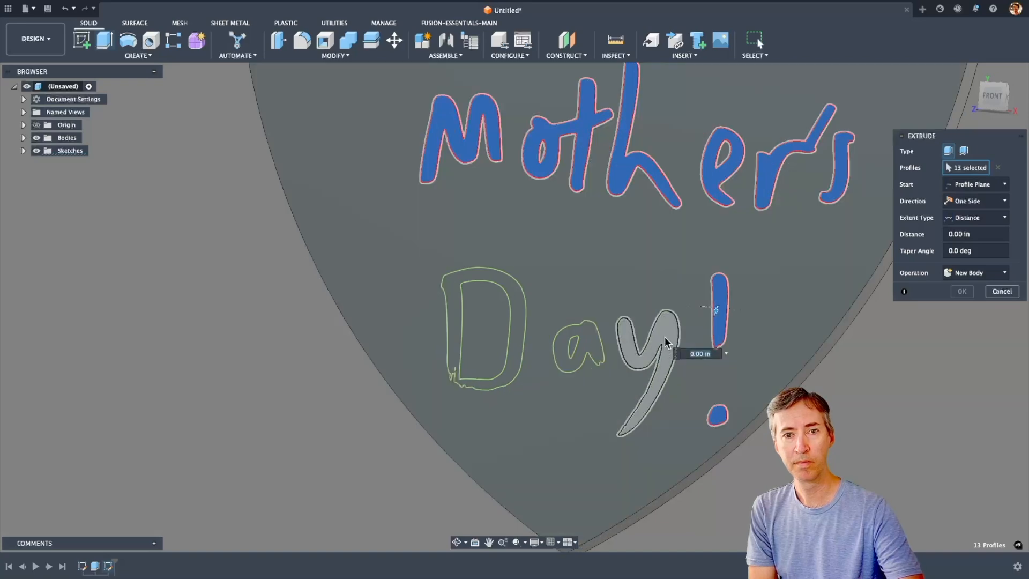
click(668, 343)
click(563, 354)
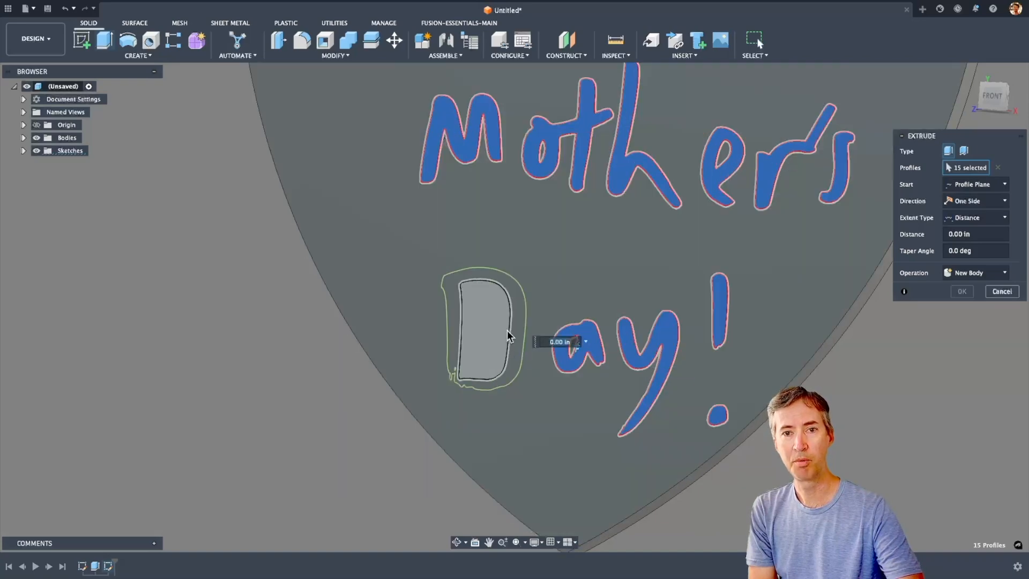
Step: Add the outline of the letter "D" and the tiny enclosed gap in its lower stem to the extrude selection
click(518, 337)
shift+middle_drag(517, 337, 496, 370)
scroll(444, 380, up, 10)
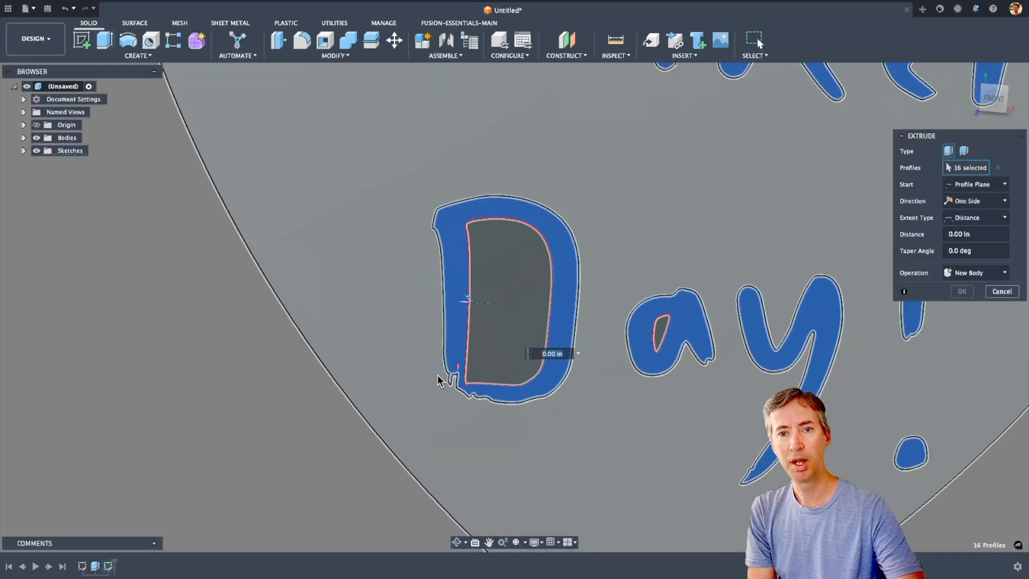
scroll(474, 374, up, 2)
click(434, 345)
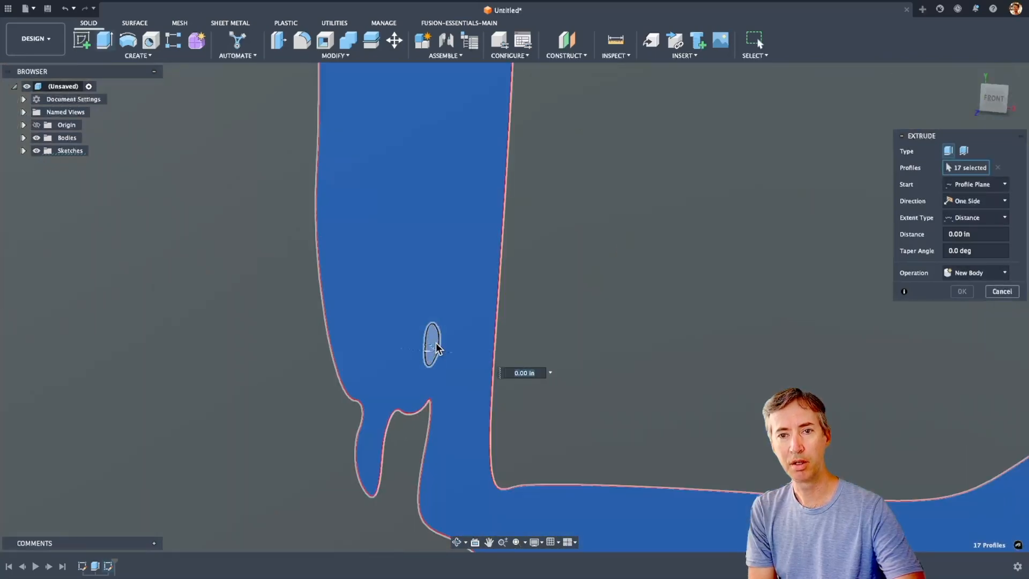
scroll(435, 350, down, 10)
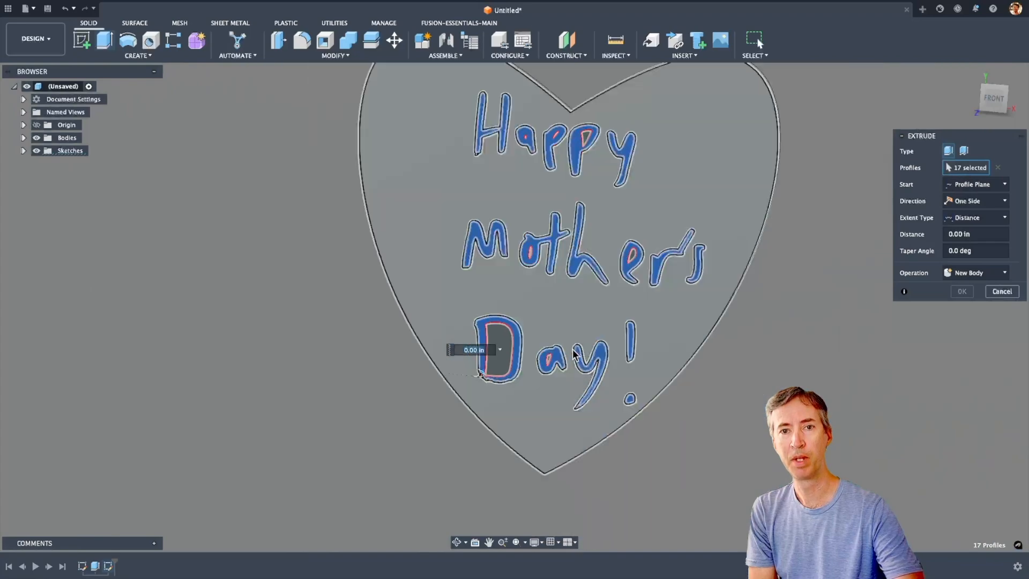
Step: Cut the selected lettering into the heart with an extrude distance of -0.10 in
shift+middle_drag(528, 359, 523, 315)
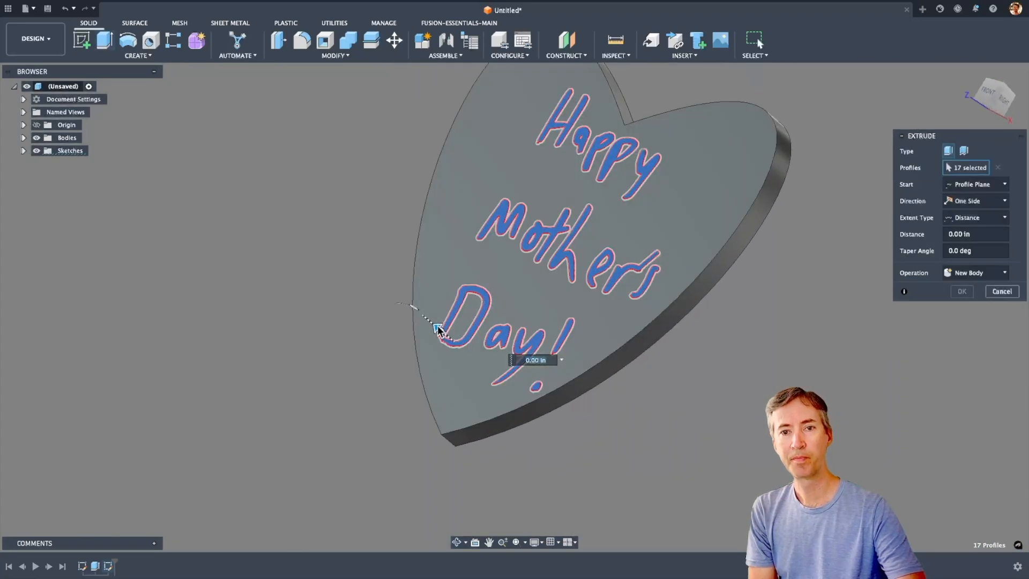
mouse_move(444, 329)
mouse_down()
mouse_move(439, 401)
mouse_move(458, 343)
mouse_up()
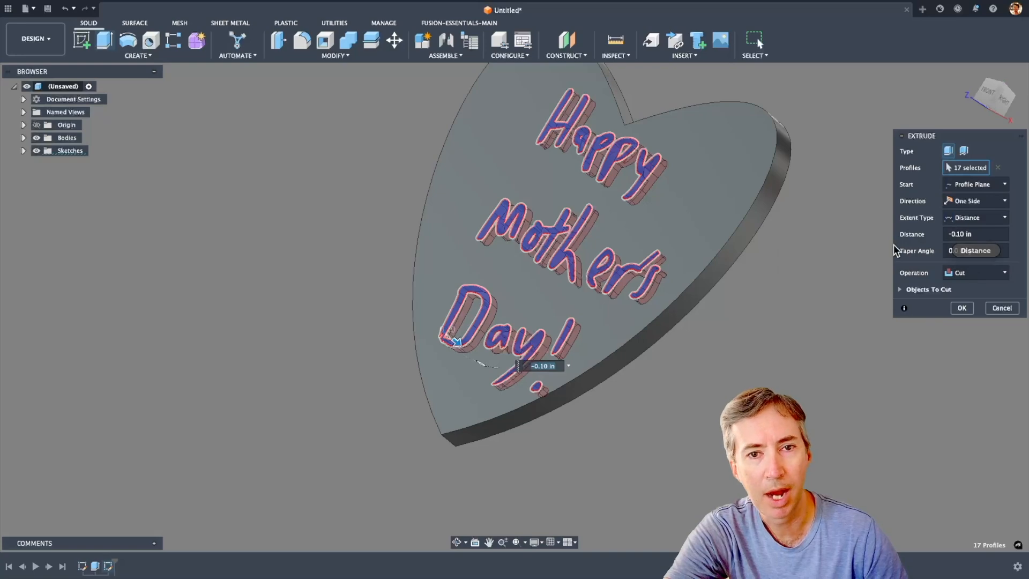
click(961, 308)
Step: Send the heart body to PrusaSlicer for 3D printing in 3MF format
shift+middle_drag(831, 306, 808, 314)
scroll(810, 318, up, 3)
scroll(810, 319, down, 5)
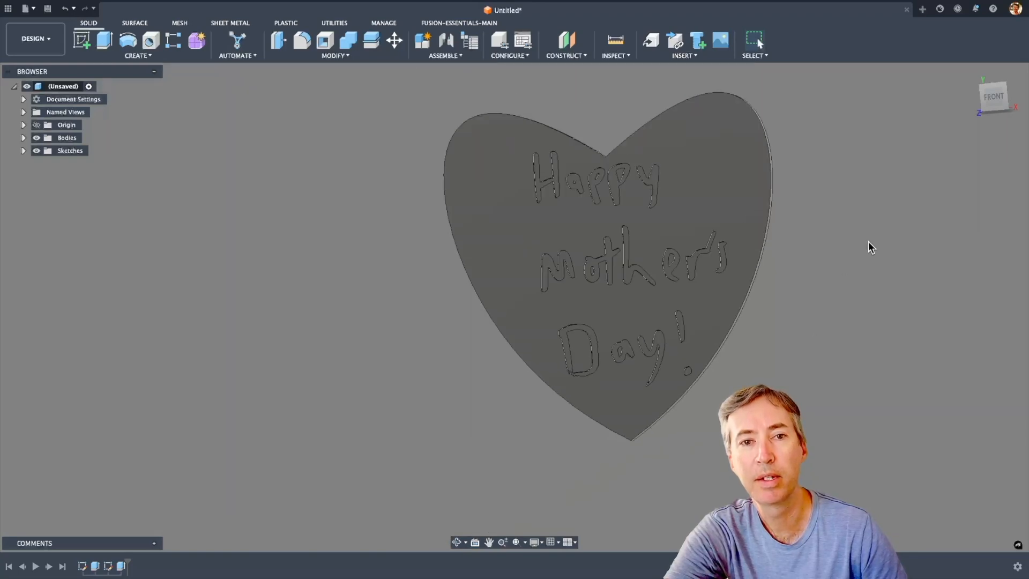
scroll(872, 217, down, 2)
scroll(872, 213, up, 3)
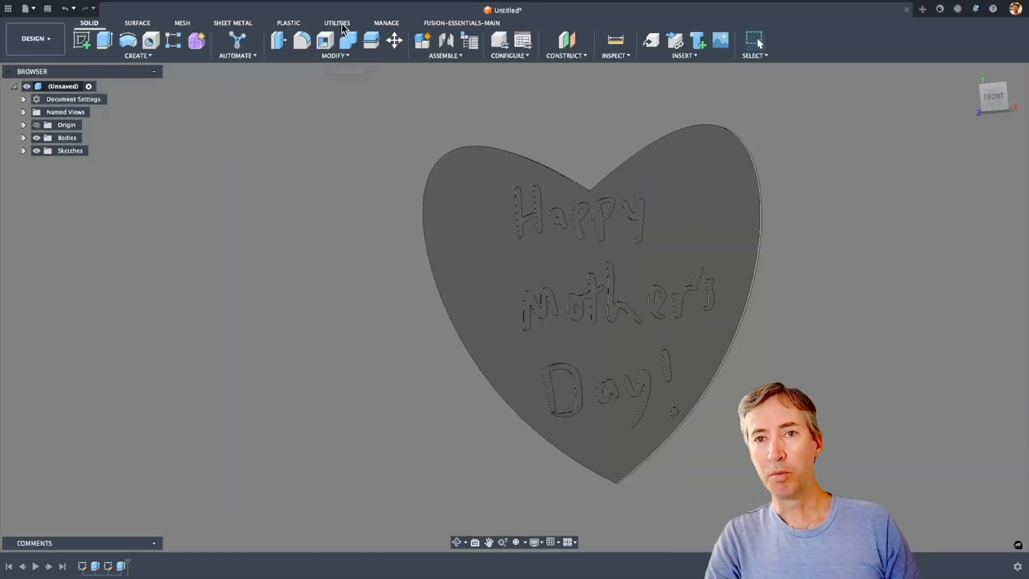
click(338, 24)
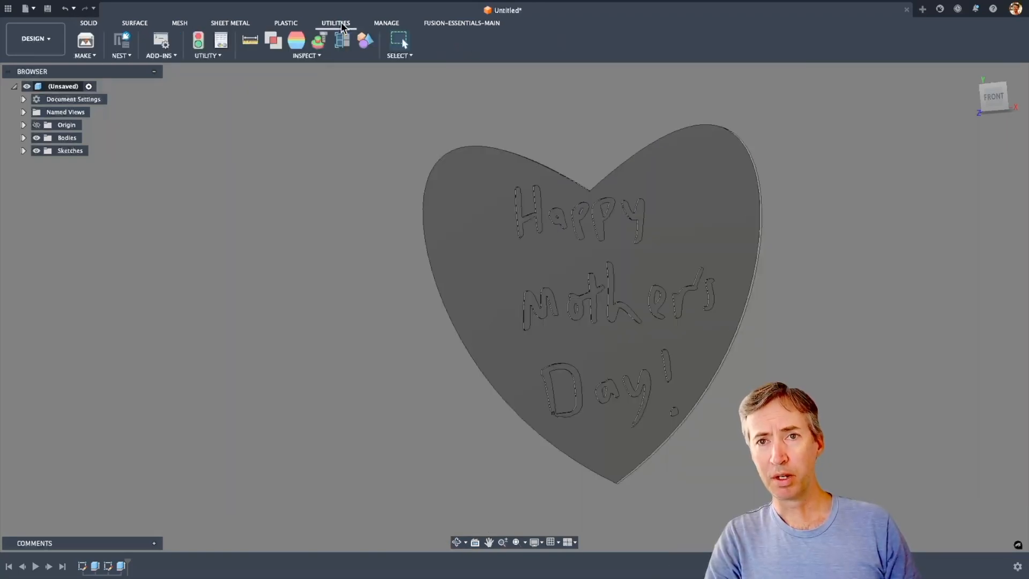
click(93, 67)
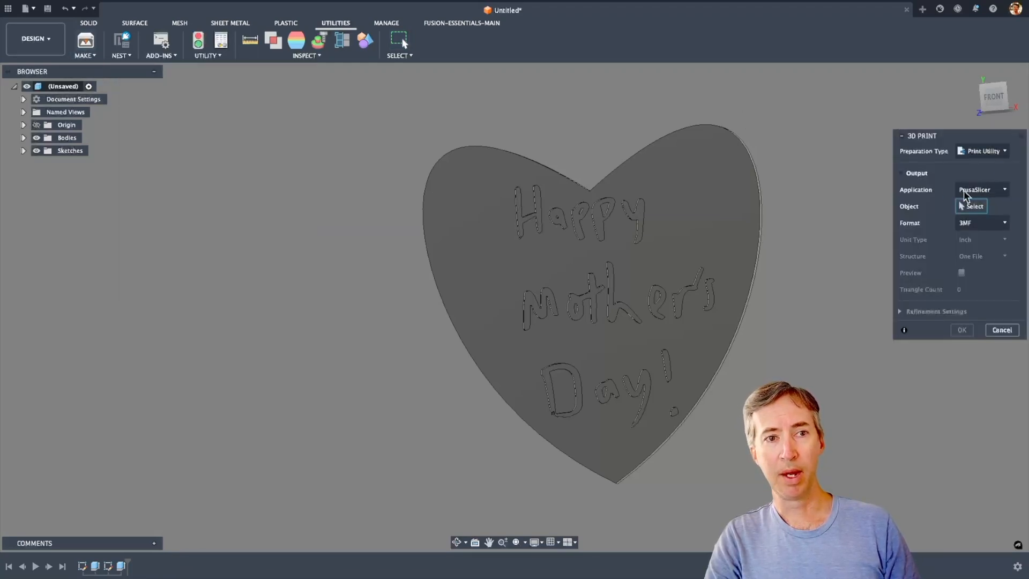
click(693, 227)
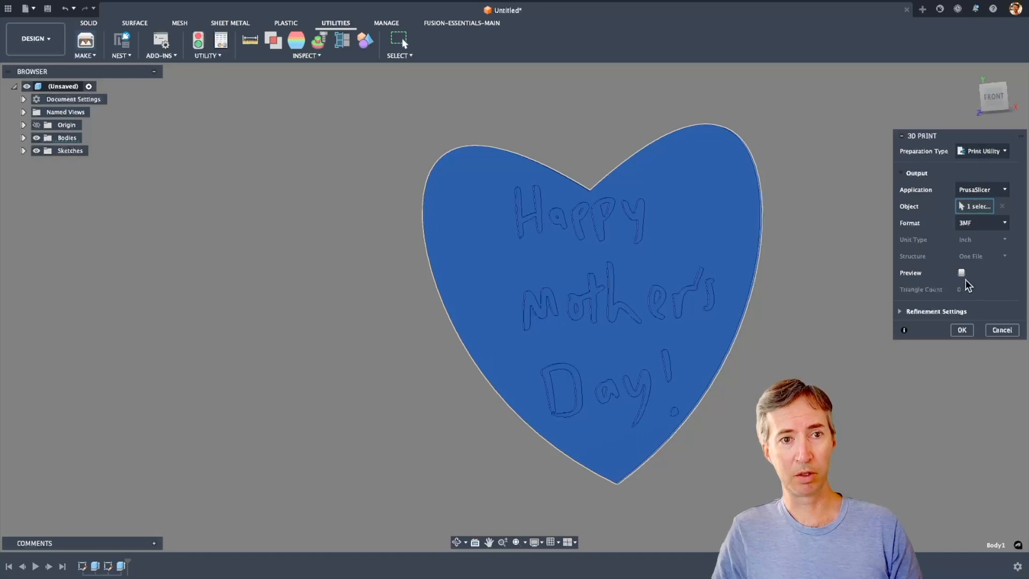
click(962, 330)
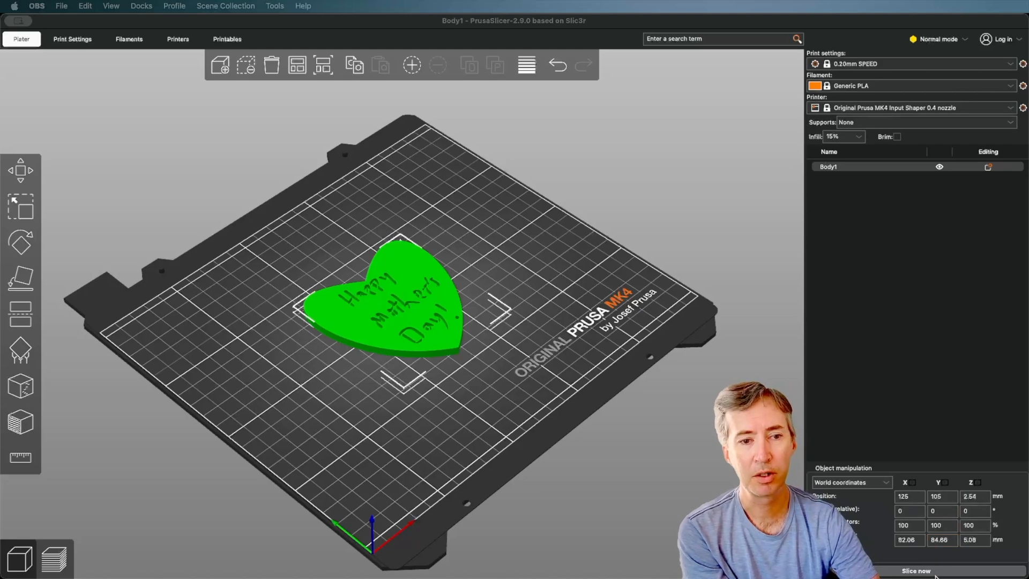
Step: Slice the heart in PrusaSlicer and lower the layer preview to 2.60 mm to examine the engraved lettering up close
click(935, 572)
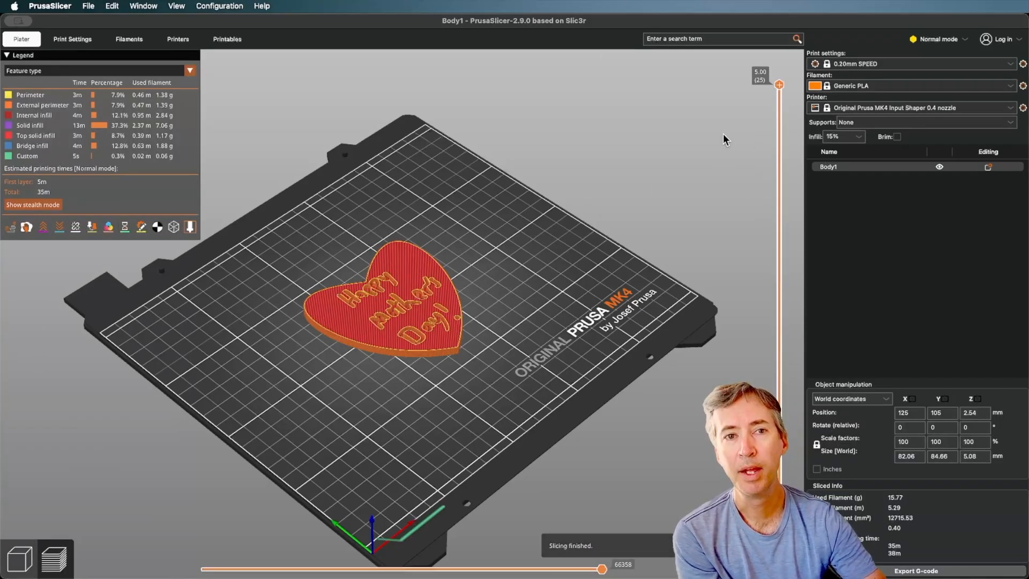
drag(779, 86, 765, 307)
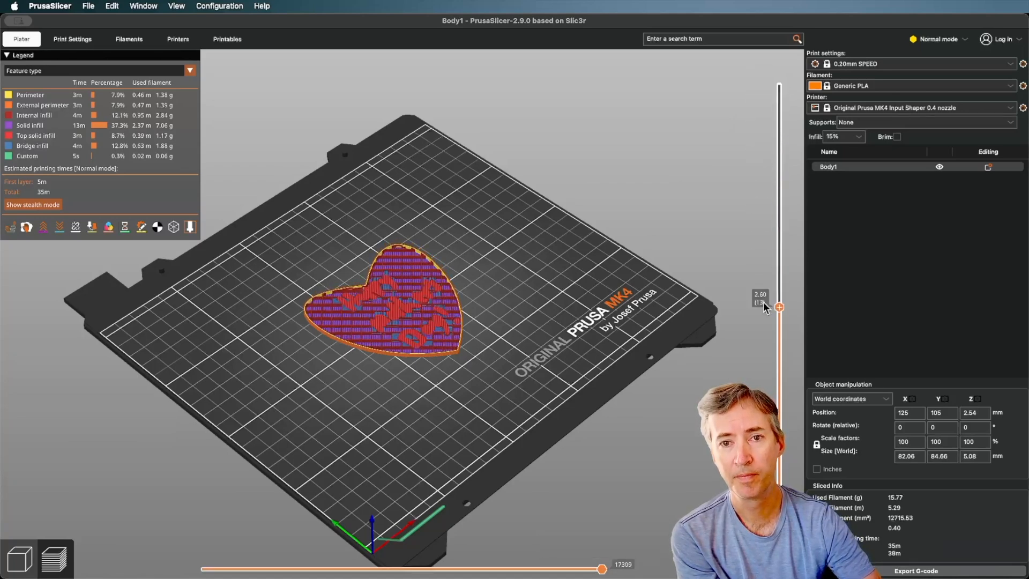
drag(468, 295, 431, 306)
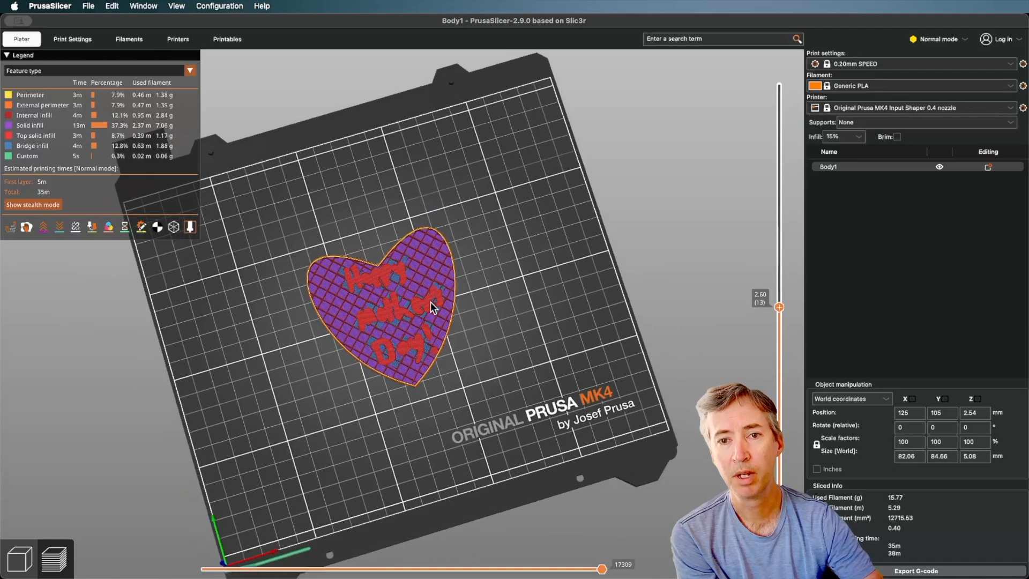
scroll(376, 310, up, 10)
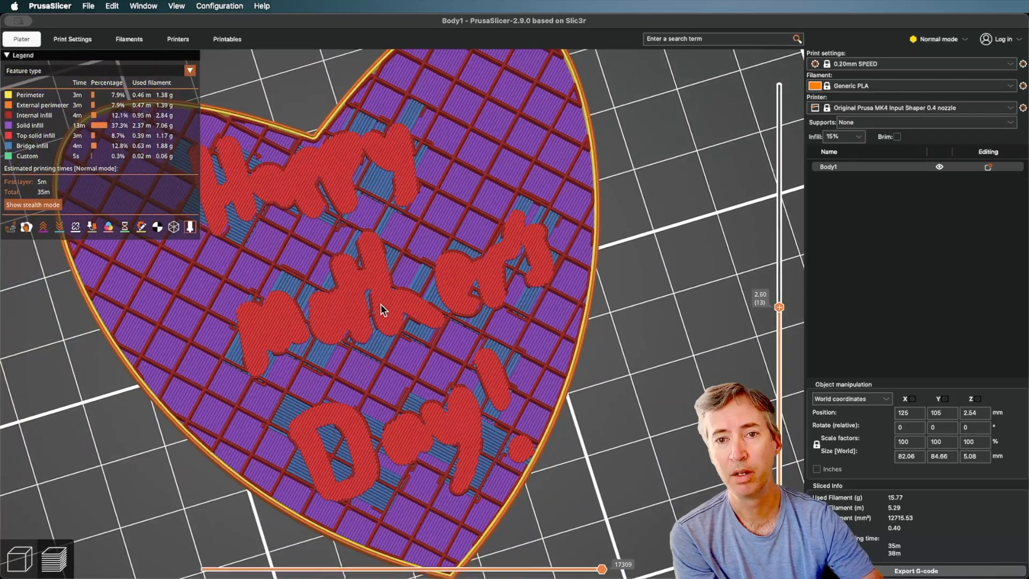
Step: Add a colour change to the heart's layer preview at the 3.00 mm layer, just above the floor of the engraved lettering
scroll(406, 288, down, 5)
drag(404, 285, 422, 256)
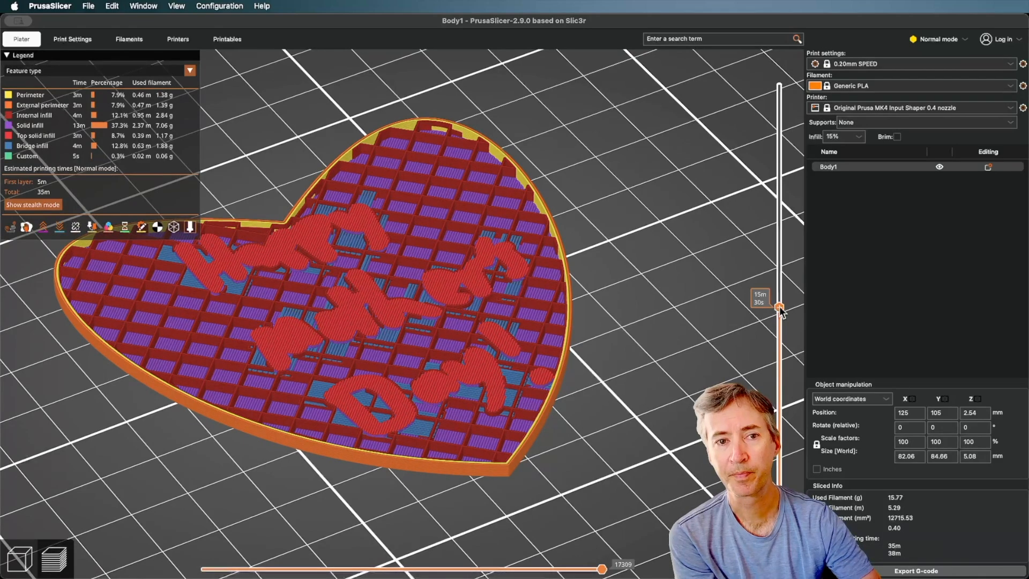
drag(780, 318, 783, 272)
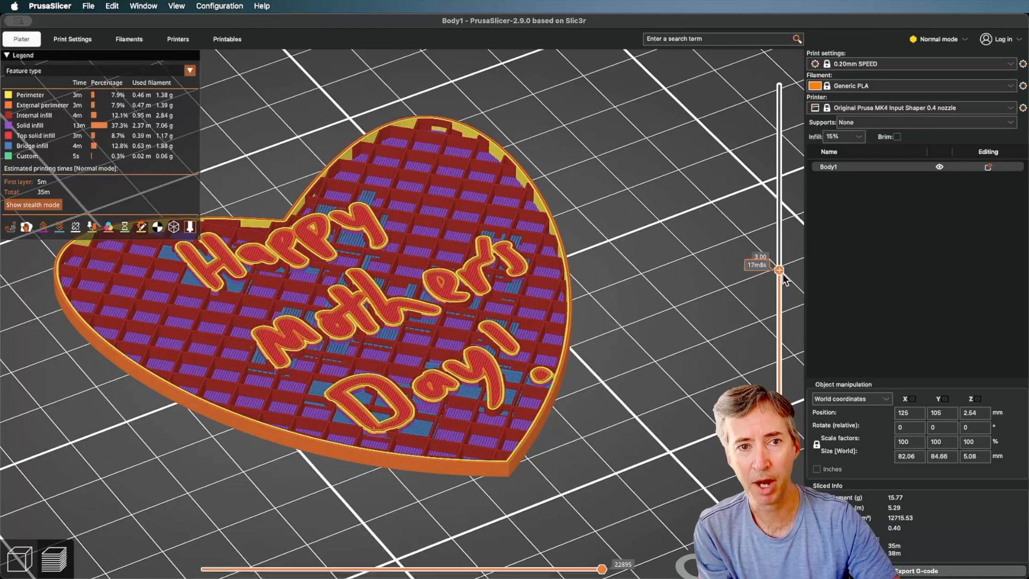
right_click(780, 272)
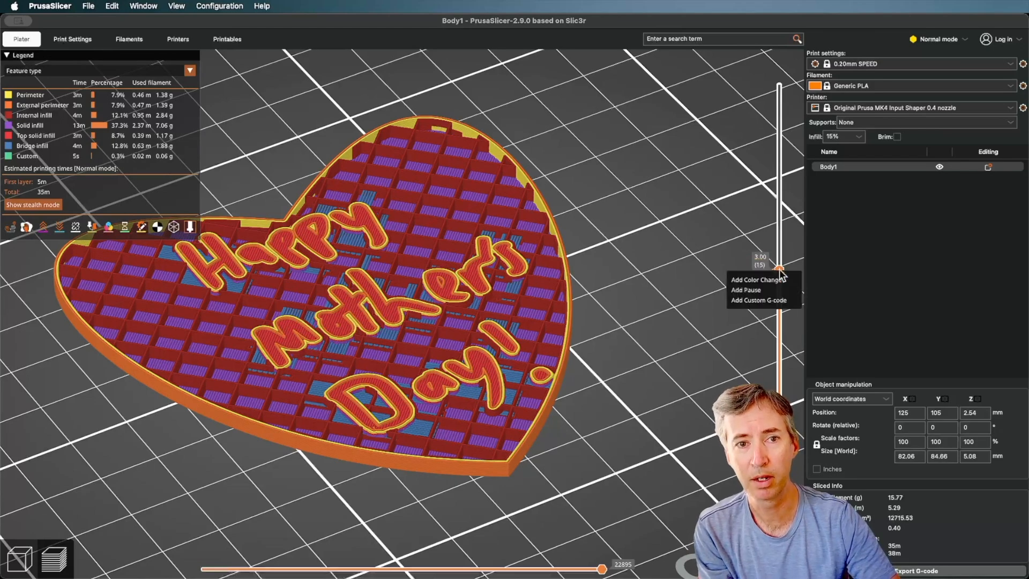
click(780, 279)
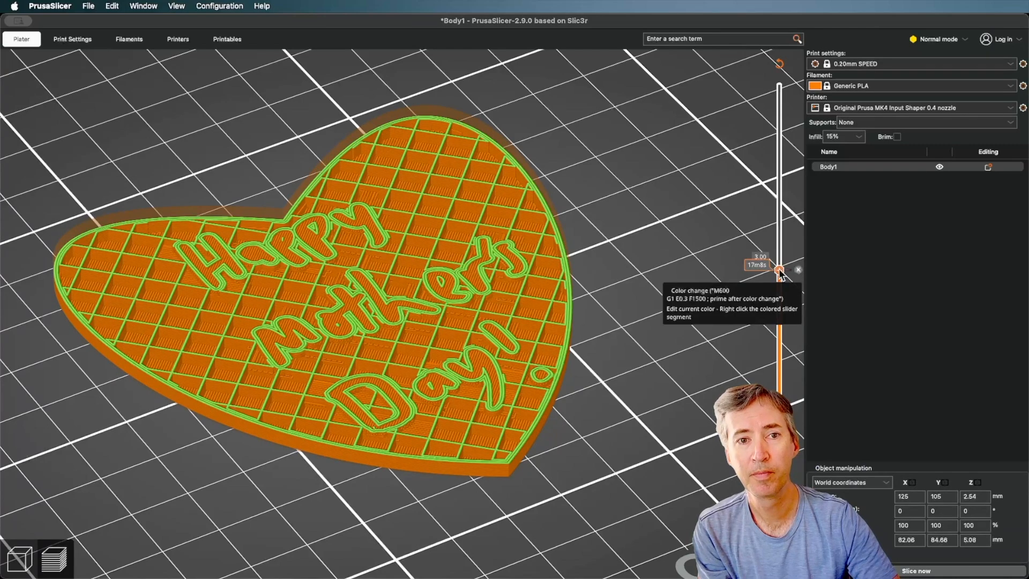
Step: Raise the layer preview to the full 5.00 mm height to inspect the two-colour heart, and slice the model again
drag(779, 271, 779, 86)
drag(582, 220, 568, 274)
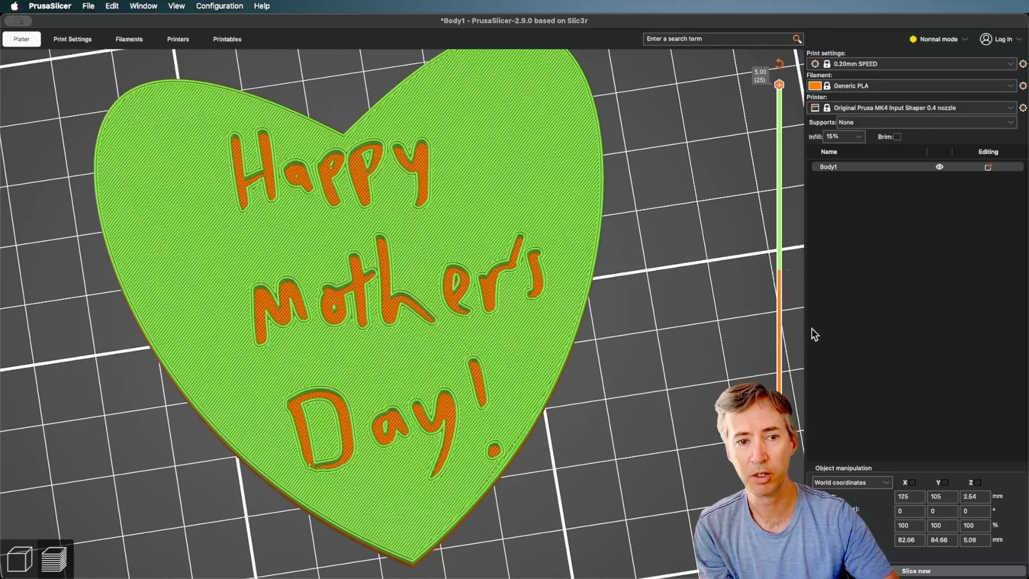
click(922, 572)
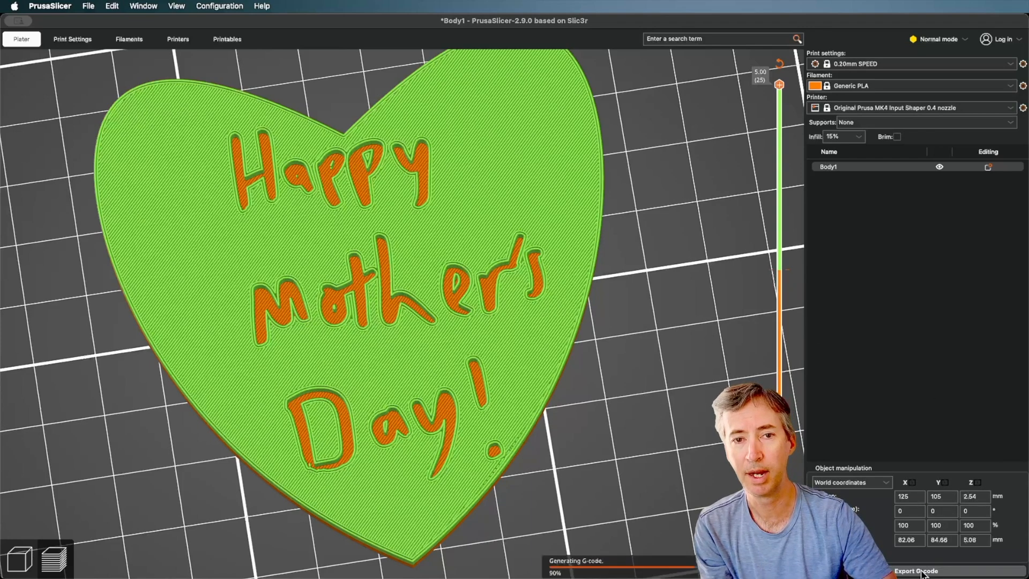